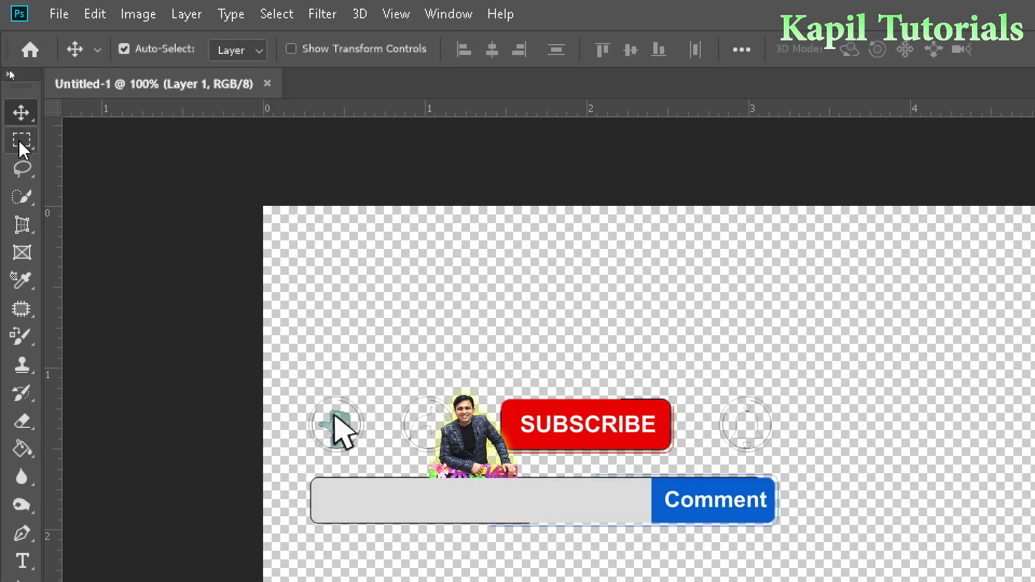
Select the Rectangular Marquee Tool from the marquee tool flyout
click(21, 145)
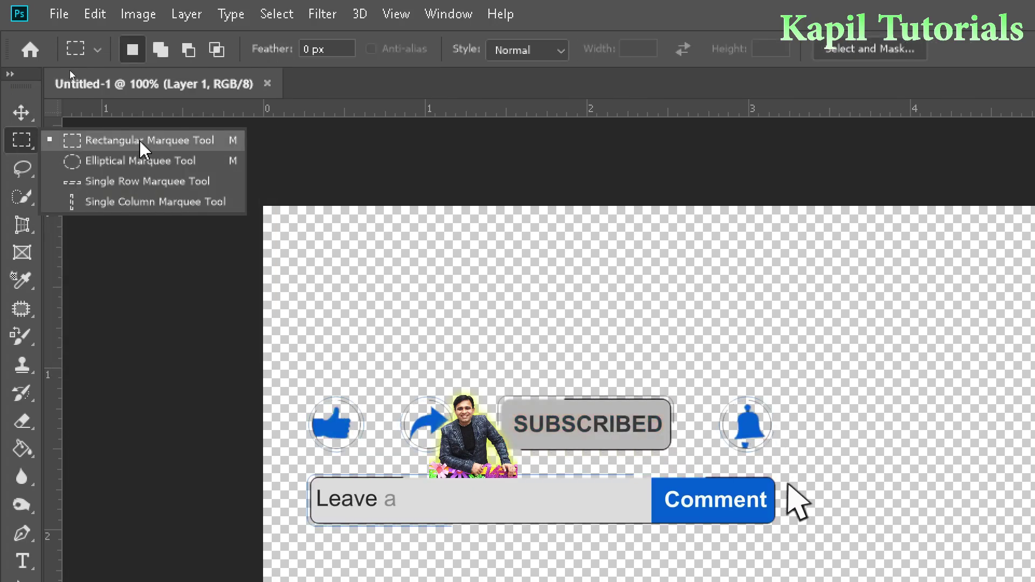
click(91, 141)
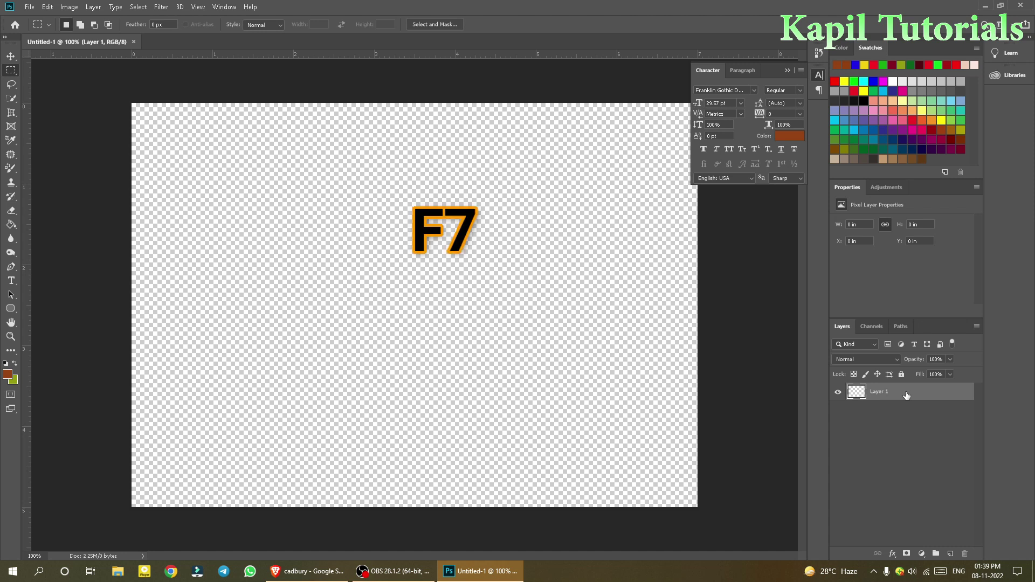
Toggle the Layers panel off and on, then draw a square selection near the canvas top-left
key(F7)
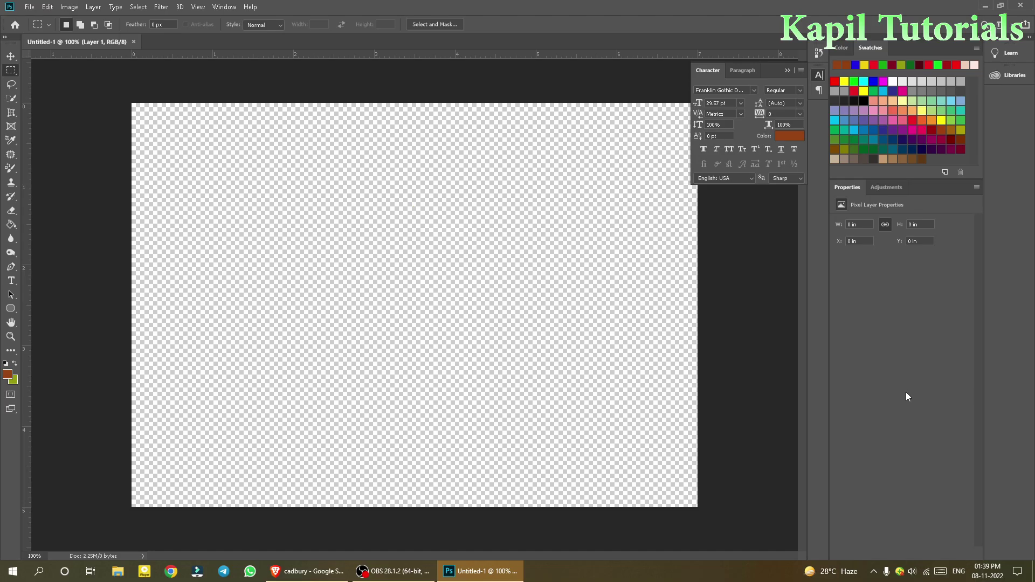
key(F7)
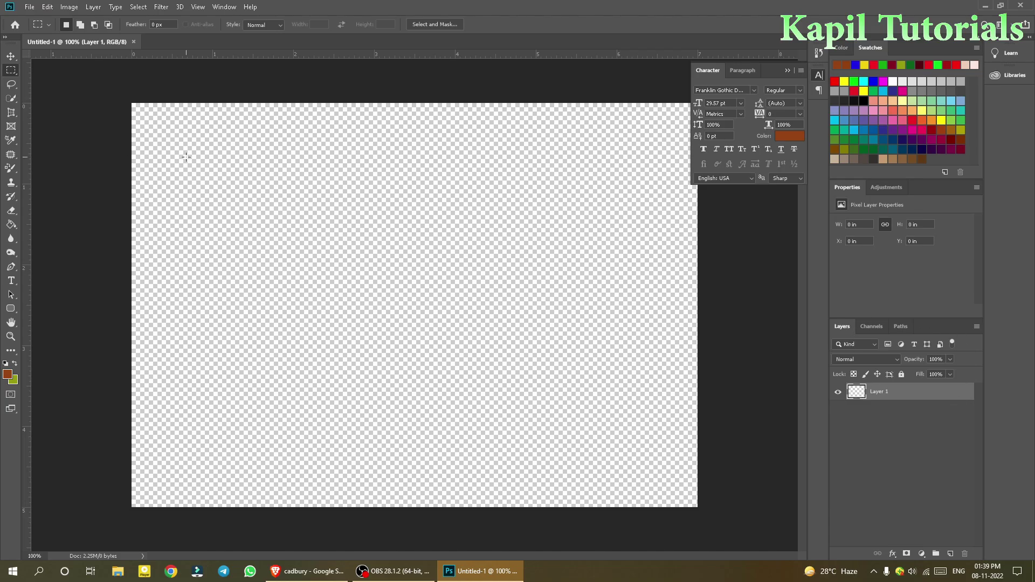
drag(186, 156, 270, 243)
key(v)
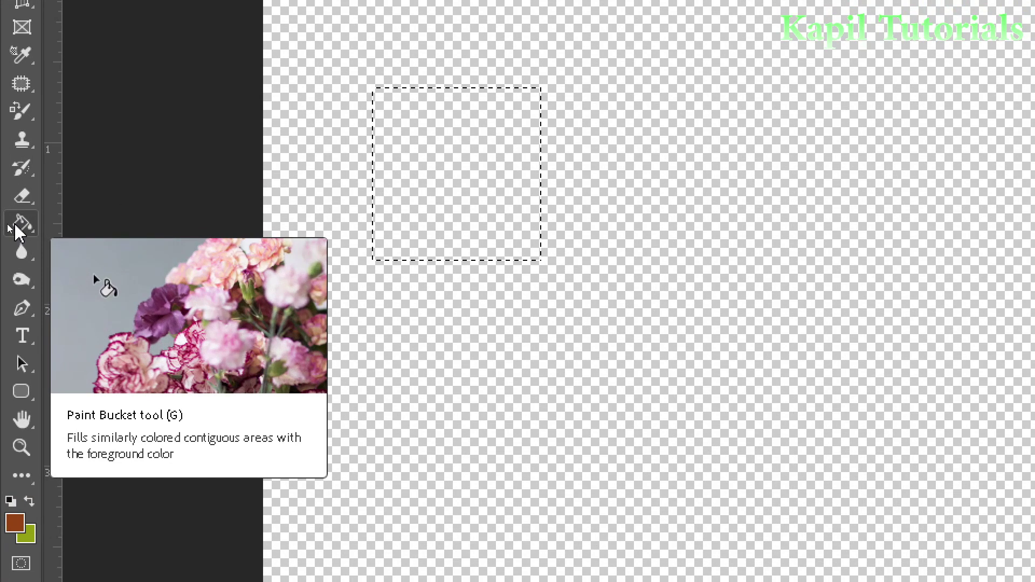
Set the foreground colour to dark brown 753209 and fill the square selection with the Paint Bucket
right_click(9, 226)
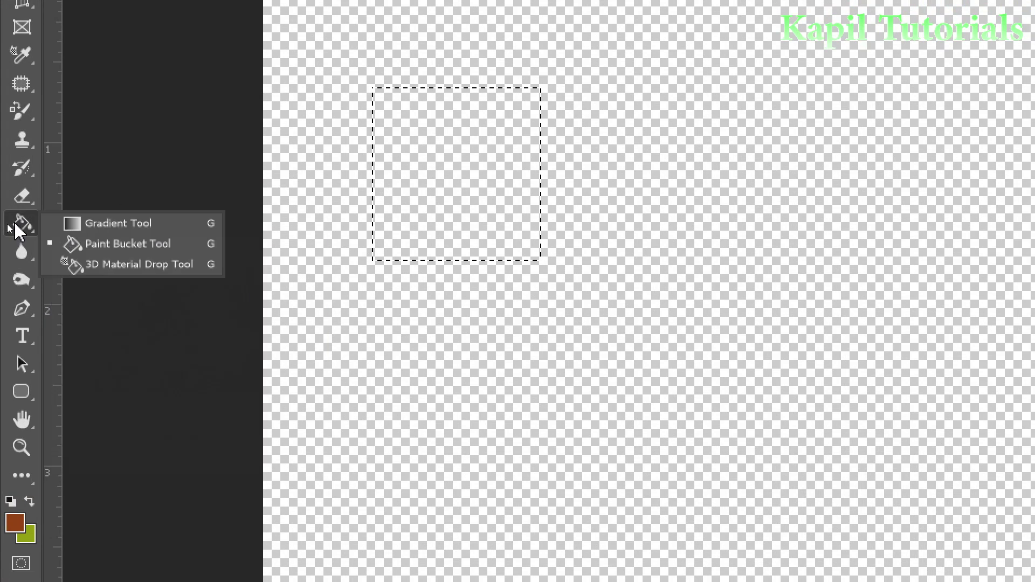
click(85, 245)
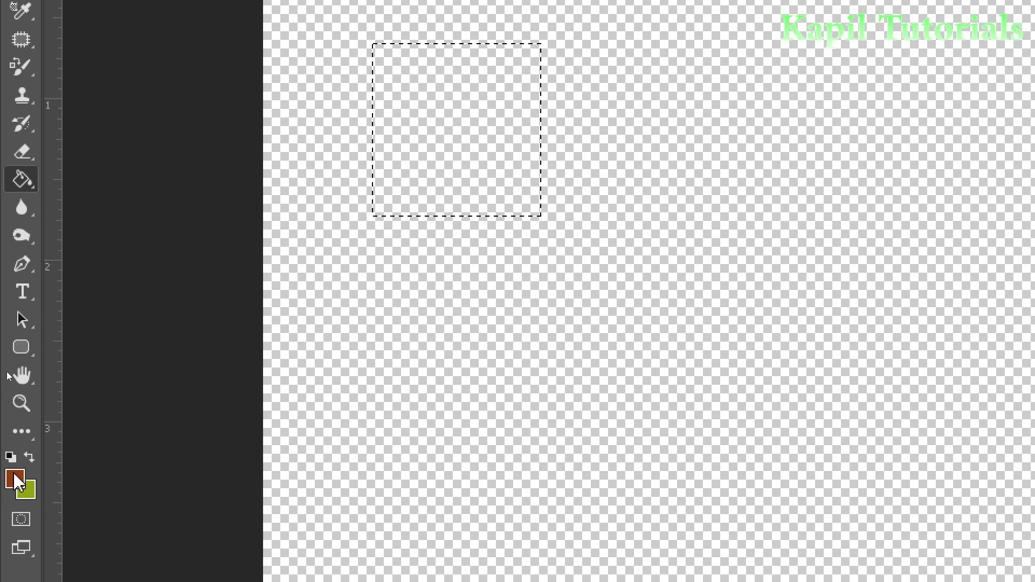
key(i)
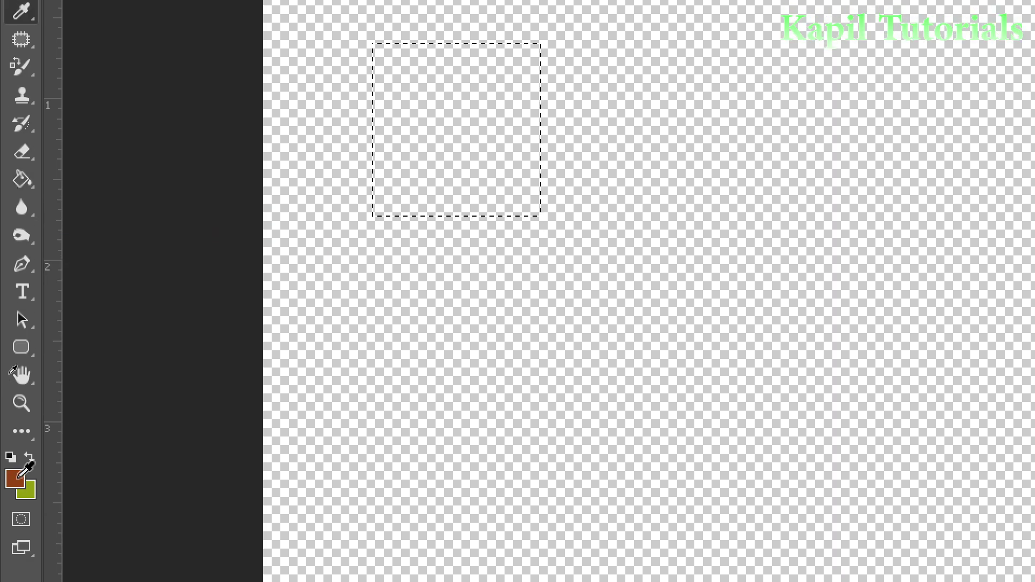
click(18, 477)
drag(665, 149, 481, 149)
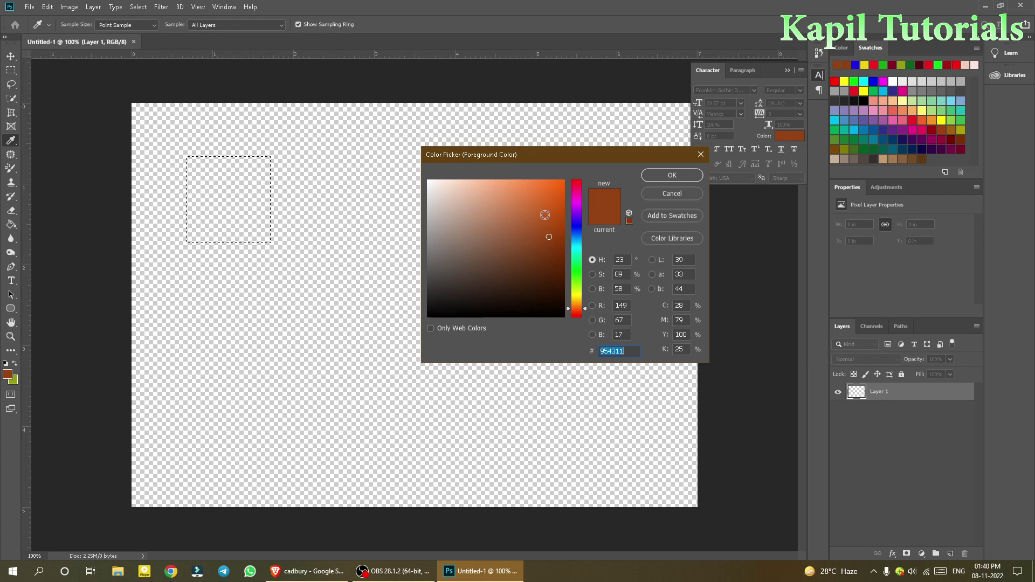
click(554, 250)
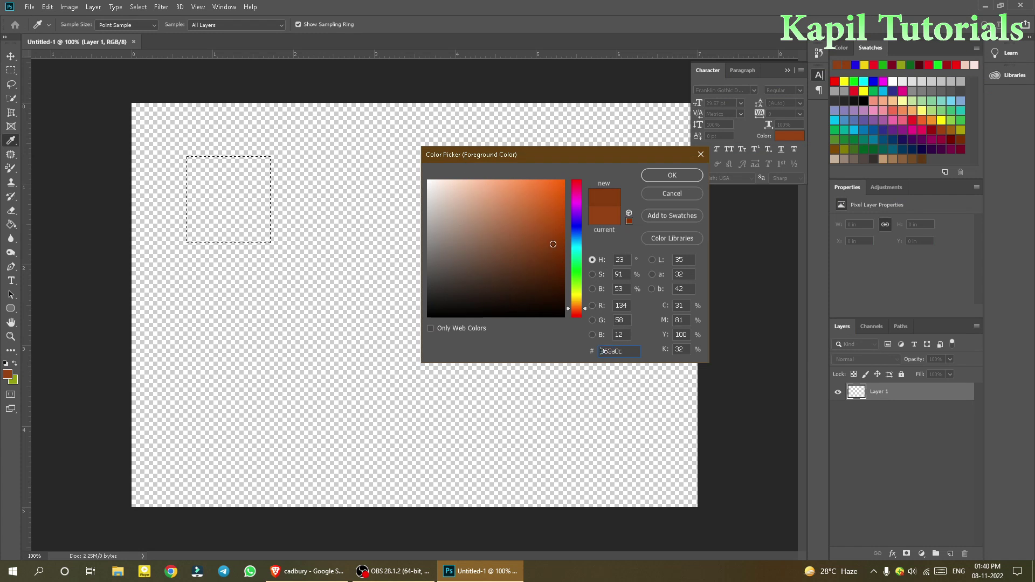
drag(553, 250, 553, 253)
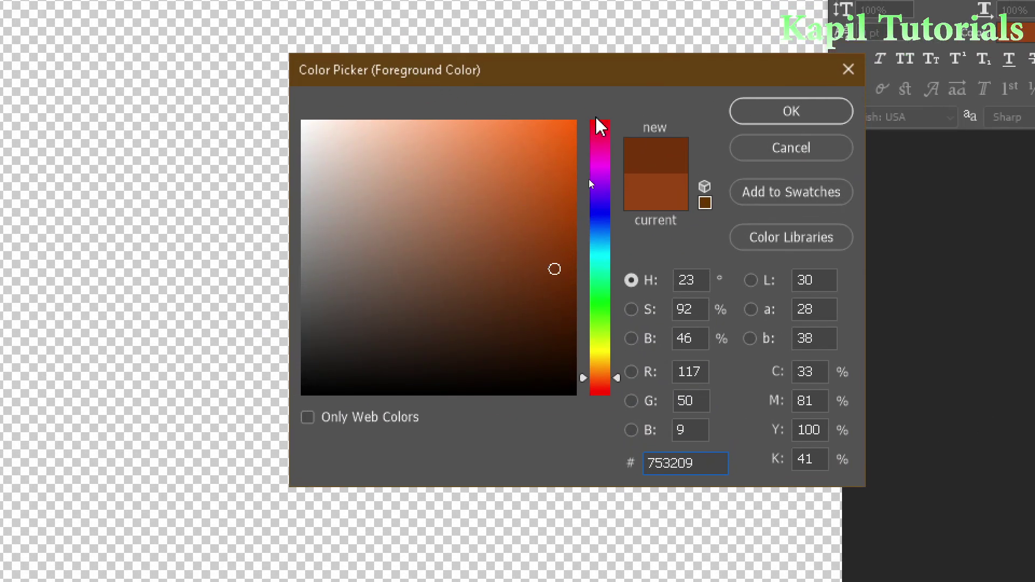
click(775, 102)
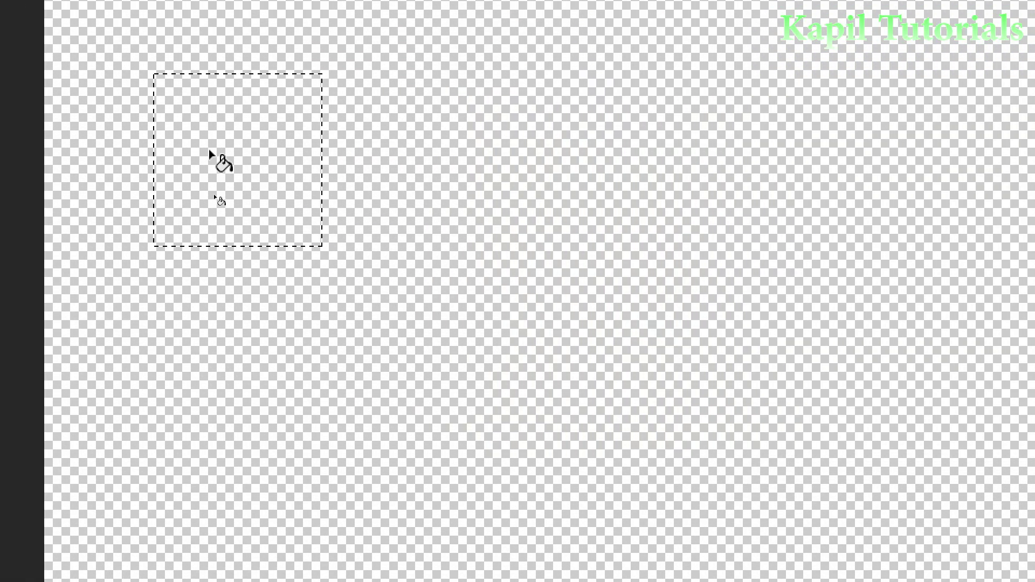
click(211, 154)
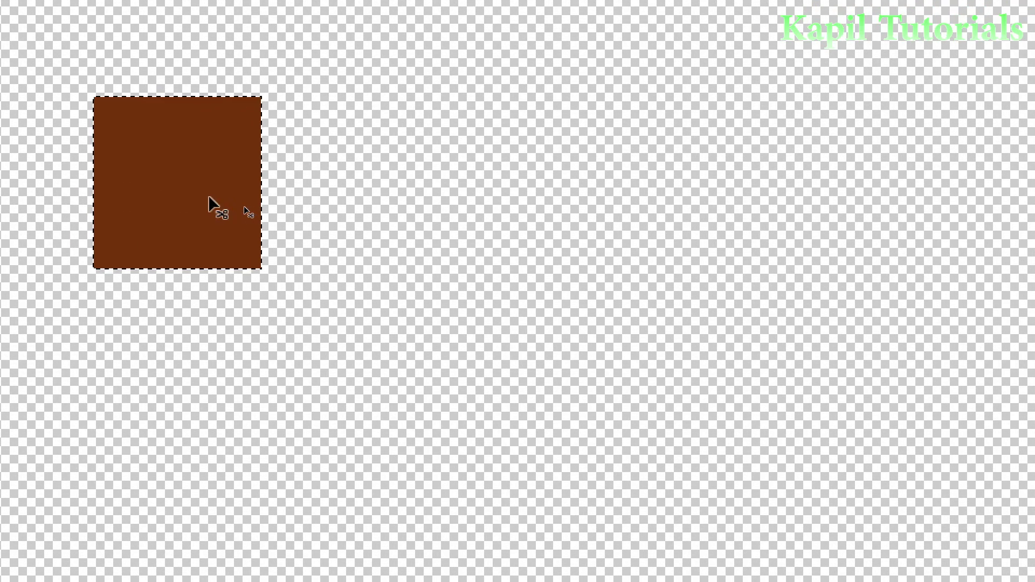
Deselect the brown square and rename Layer 1 to 'Bar' in the Layers panel
key(ctrl+d)
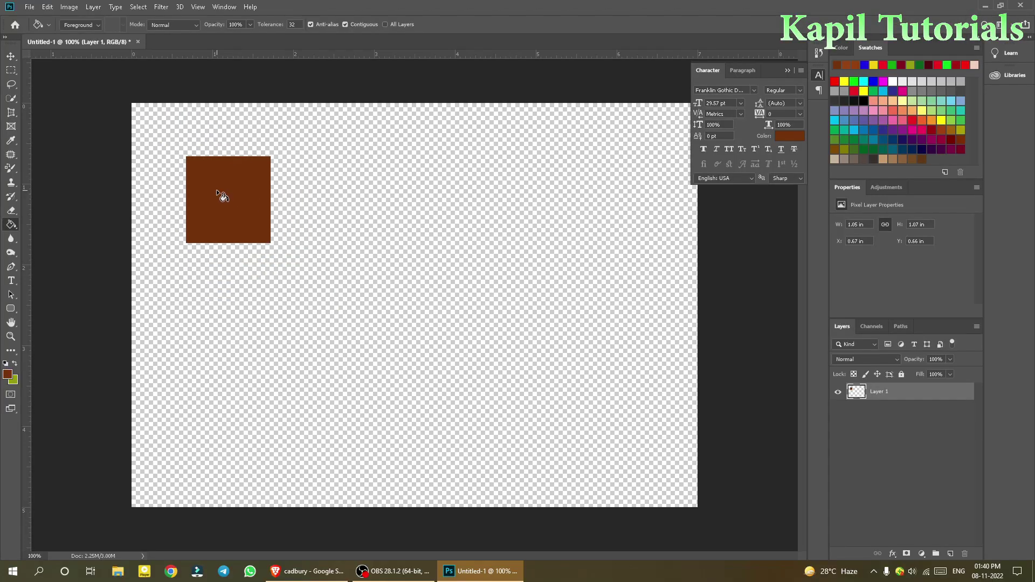
double_click(878, 392)
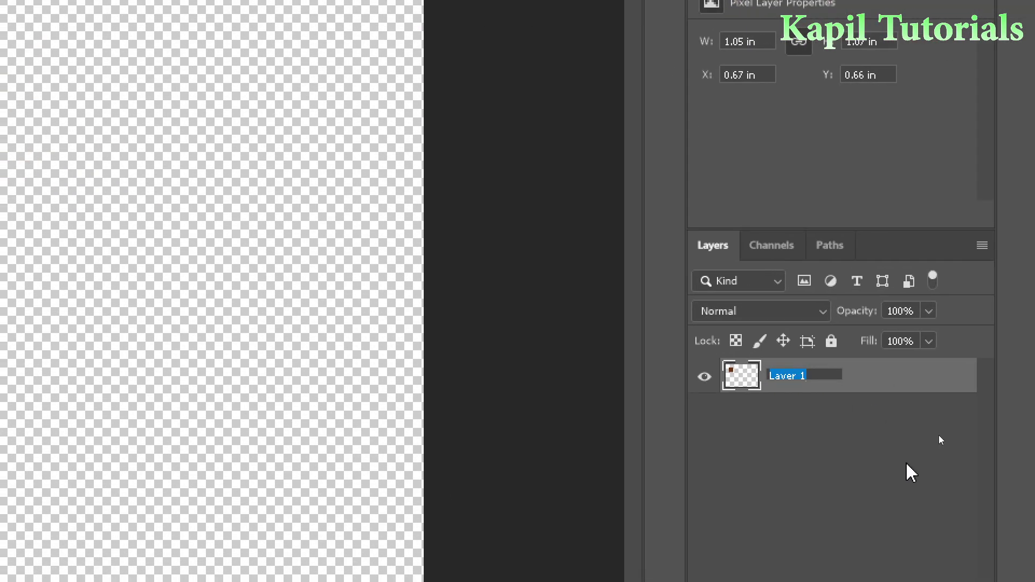
text(Ch)
key(BackSpace)
key(BackSpace)
text(Bar 1)
key(BackSpace)
key(Return)
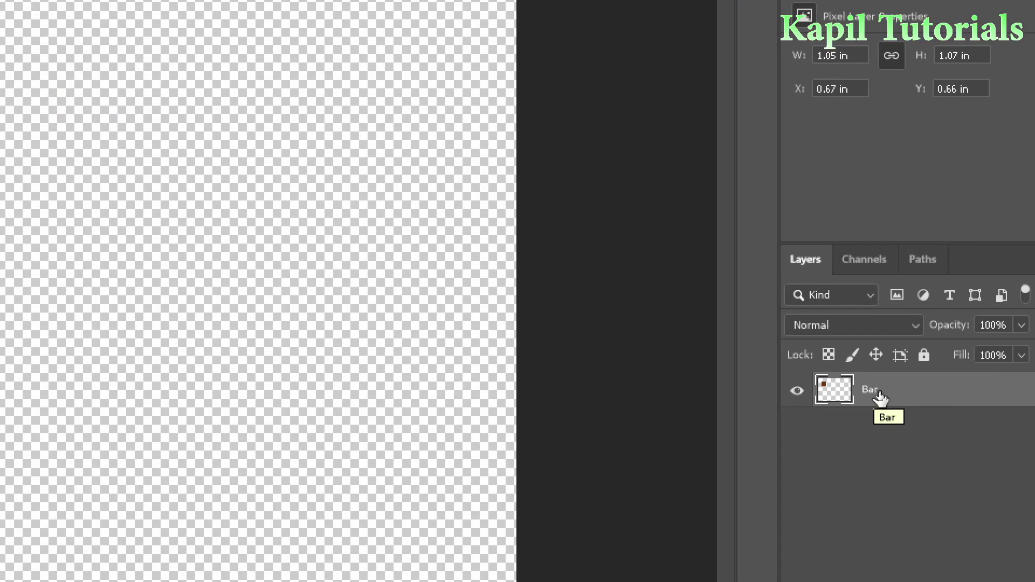
right_click(879, 398)
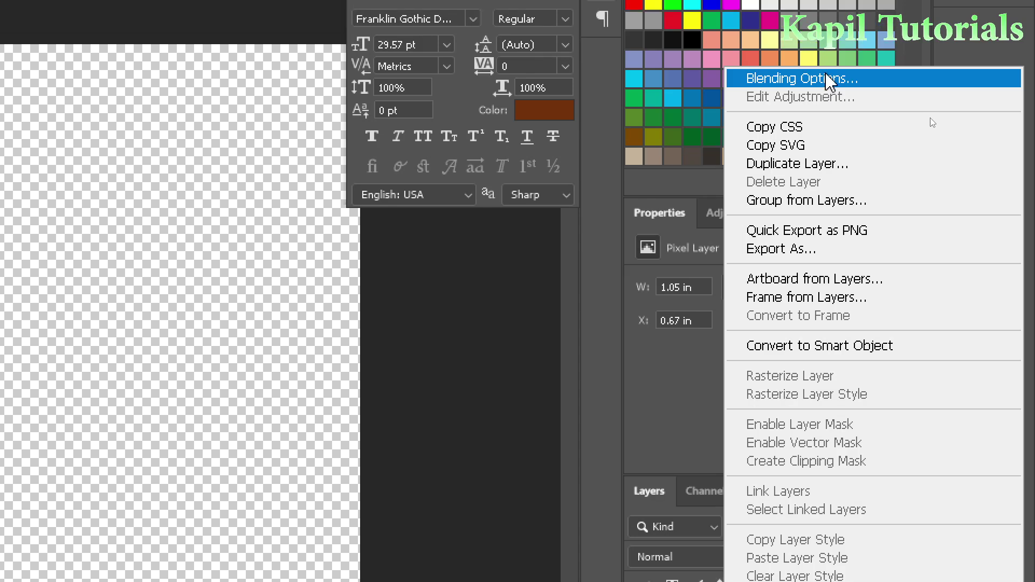
Enable Bevel & Emboss in Bar's Blending Options and move the dialog aside to view the square
click(825, 70)
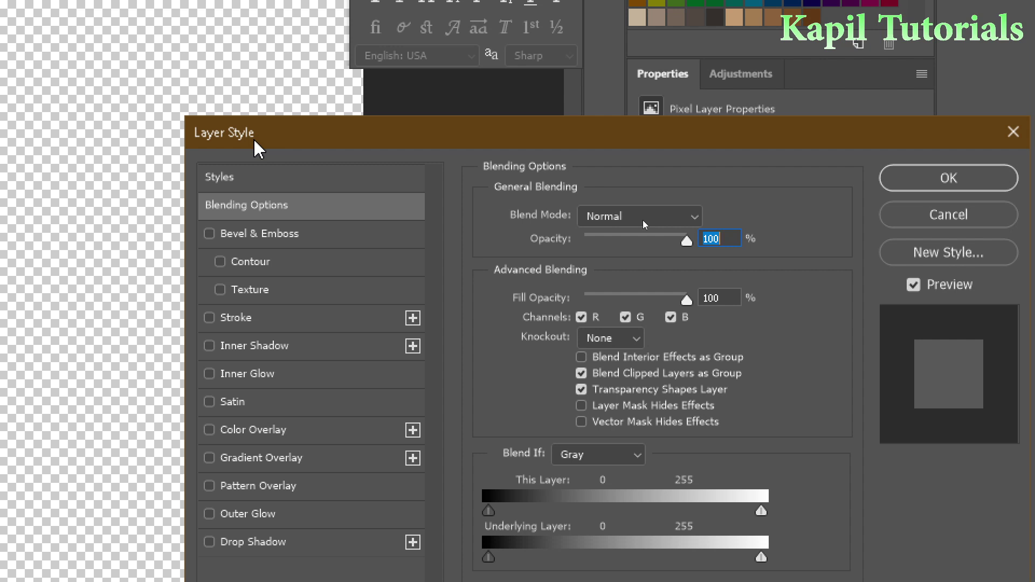
click(209, 235)
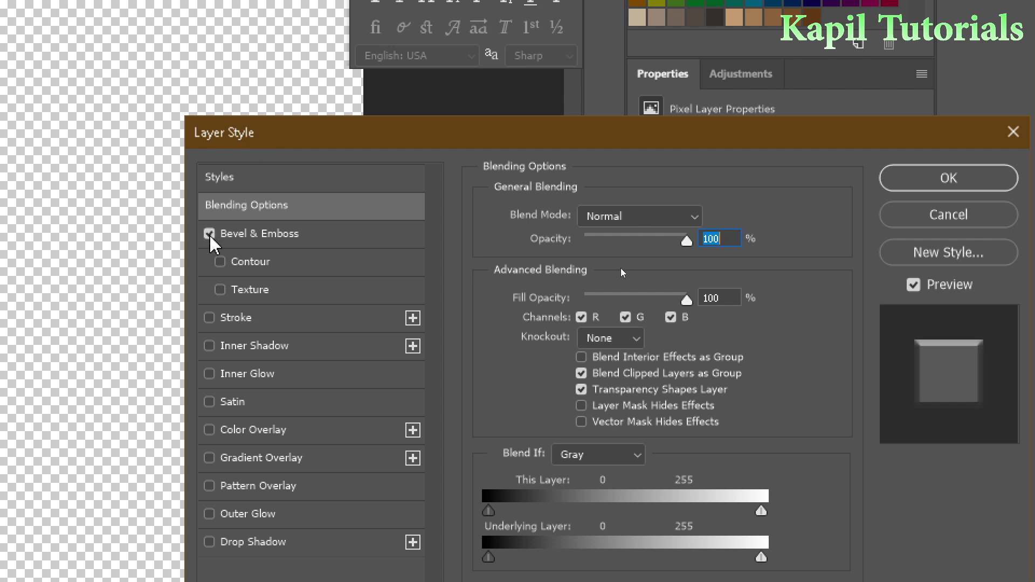
click(256, 235)
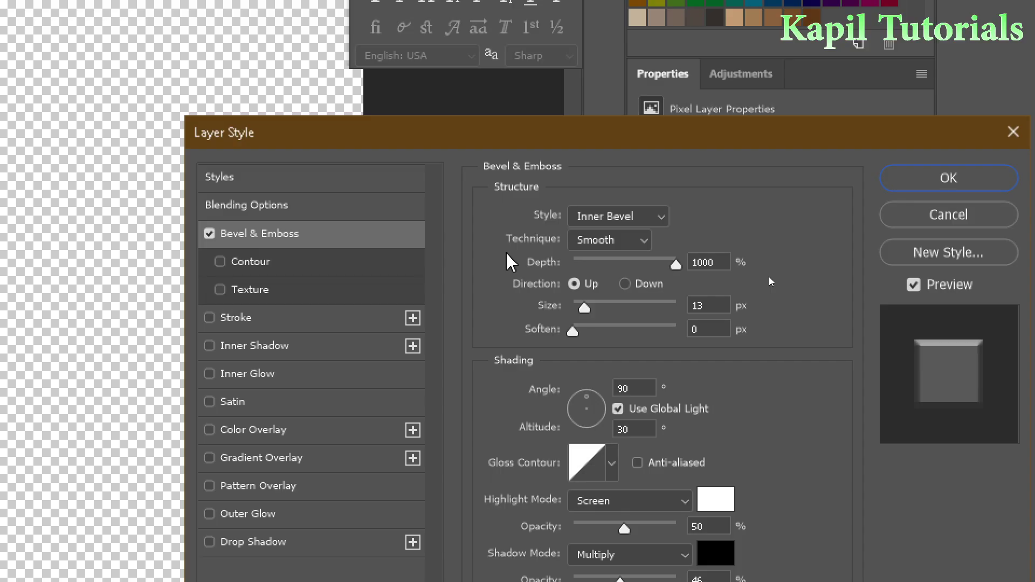
drag(575, 144, 407, 143)
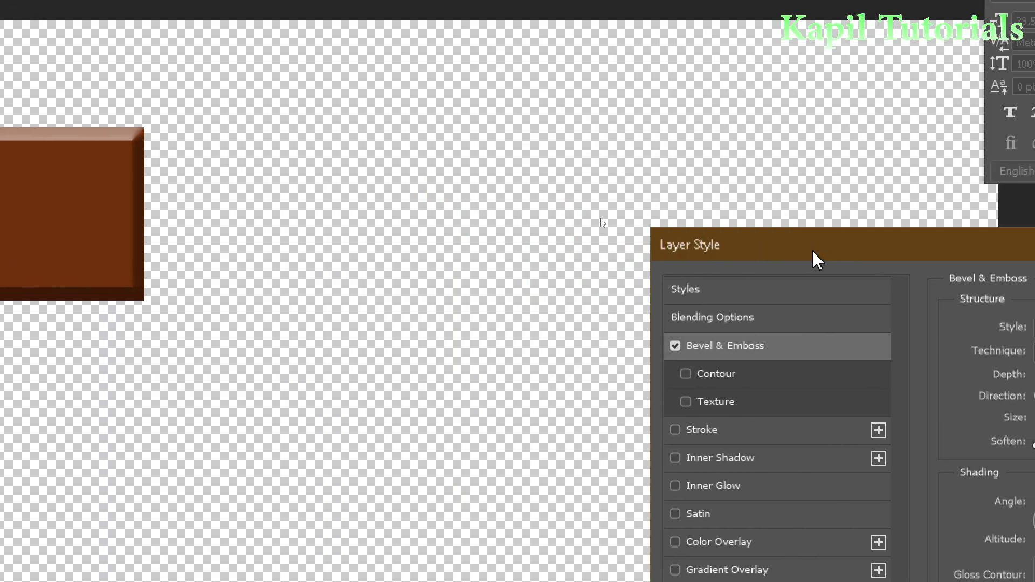
drag(818, 260, 463, 158)
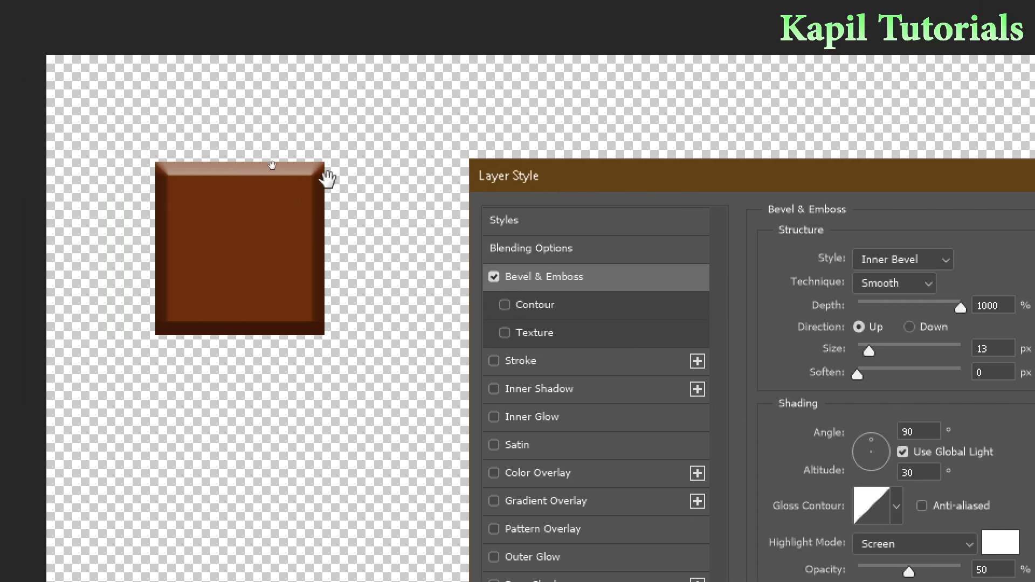
drag(623, 190, 541, 128)
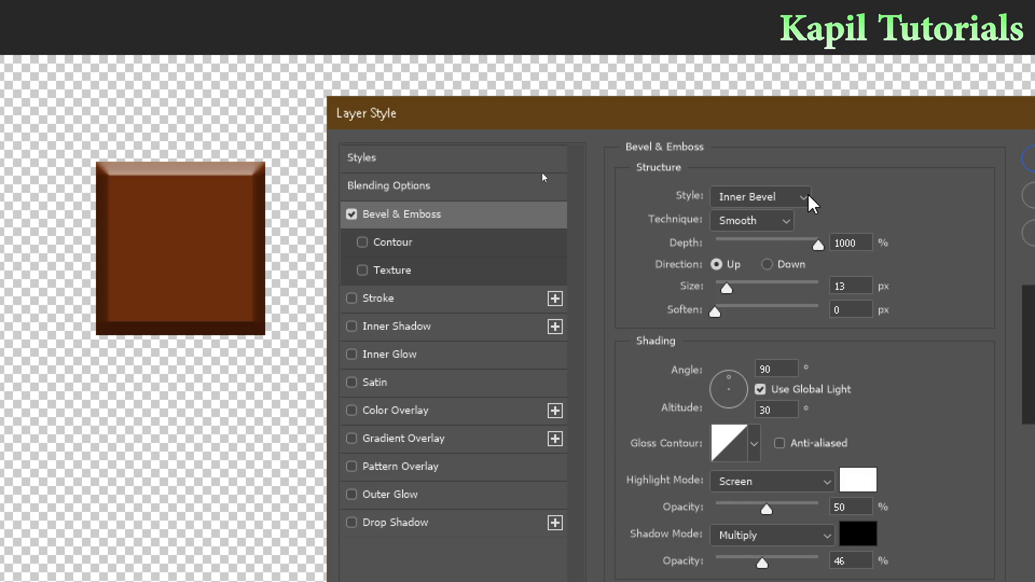
Set a Smooth Inner Bevel with Depth 792%, Size 21 px and Soften 2 px
click(785, 224)
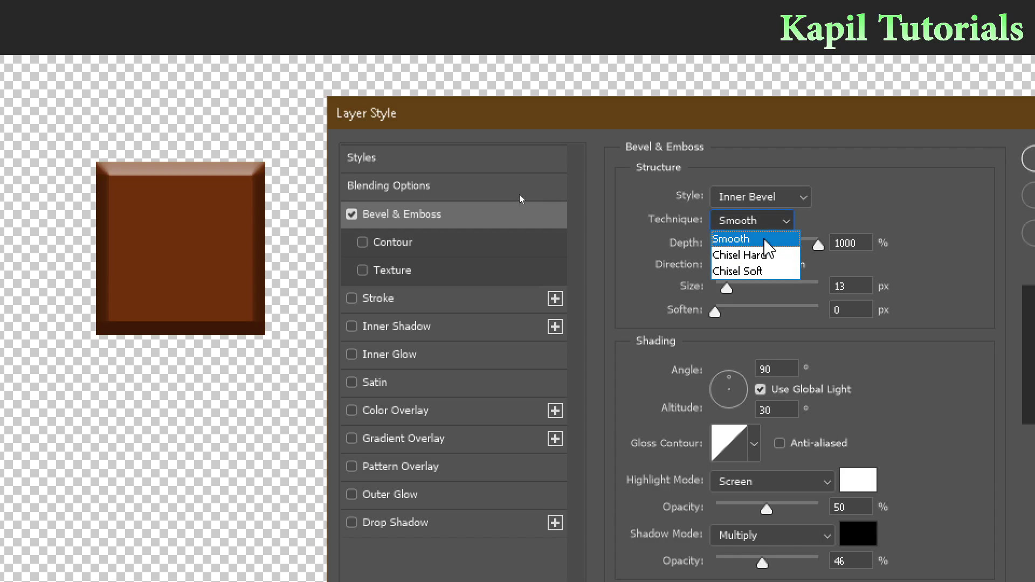
click(769, 239)
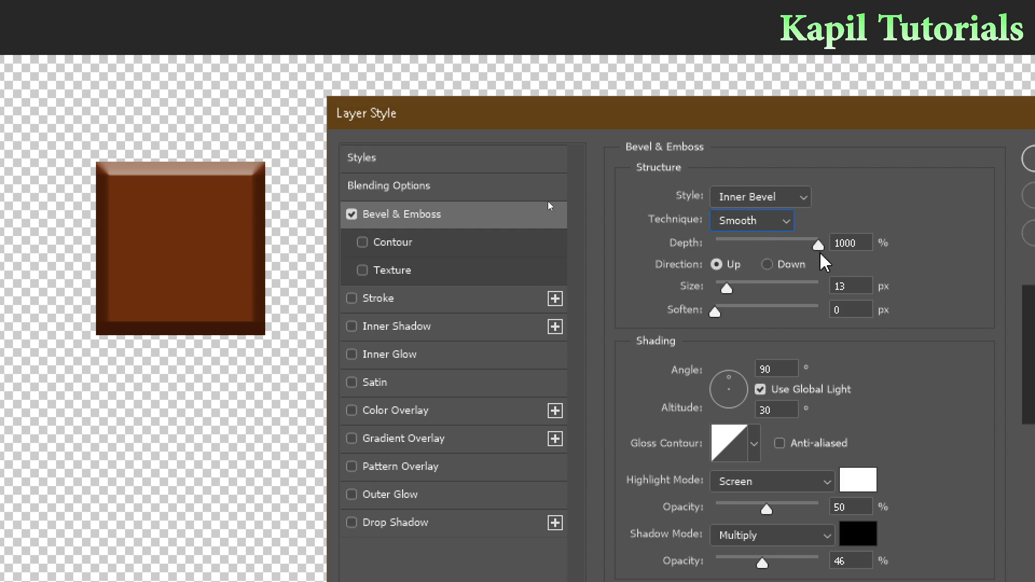
drag(818, 245, 803, 271)
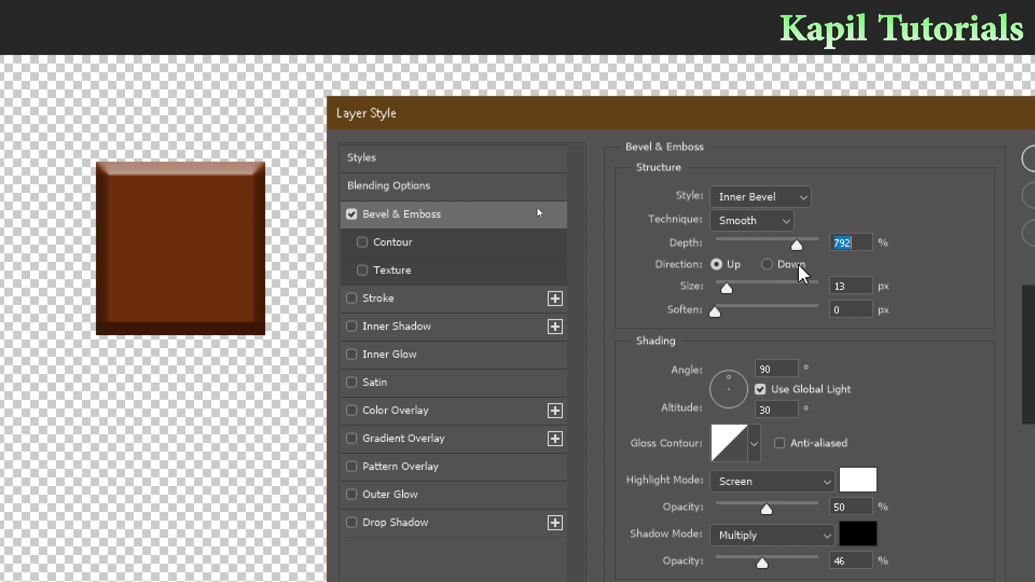
drag(729, 292, 732, 294)
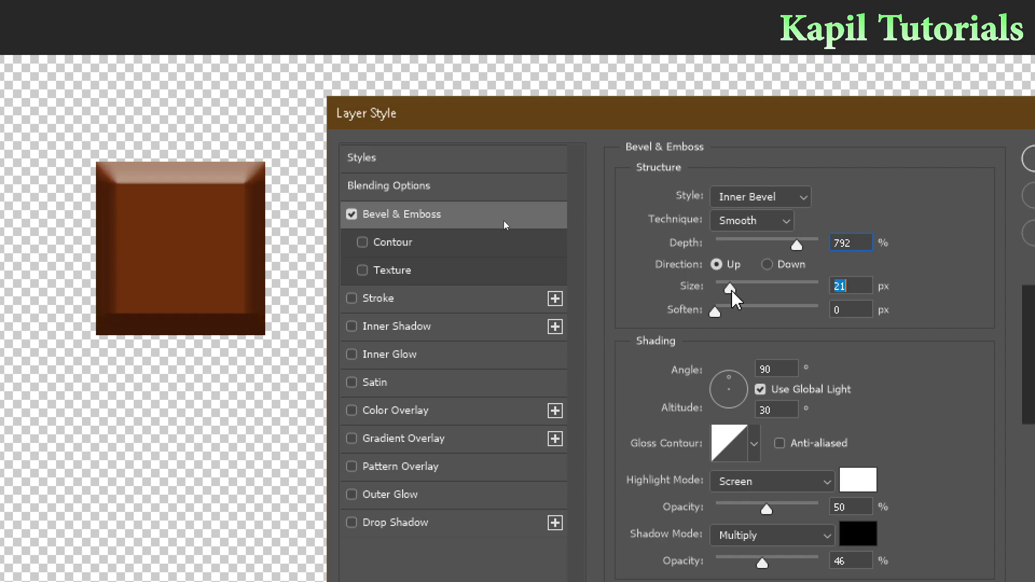
drag(734, 300, 734, 299)
drag(716, 314, 739, 313)
drag(740, 309, 732, 306)
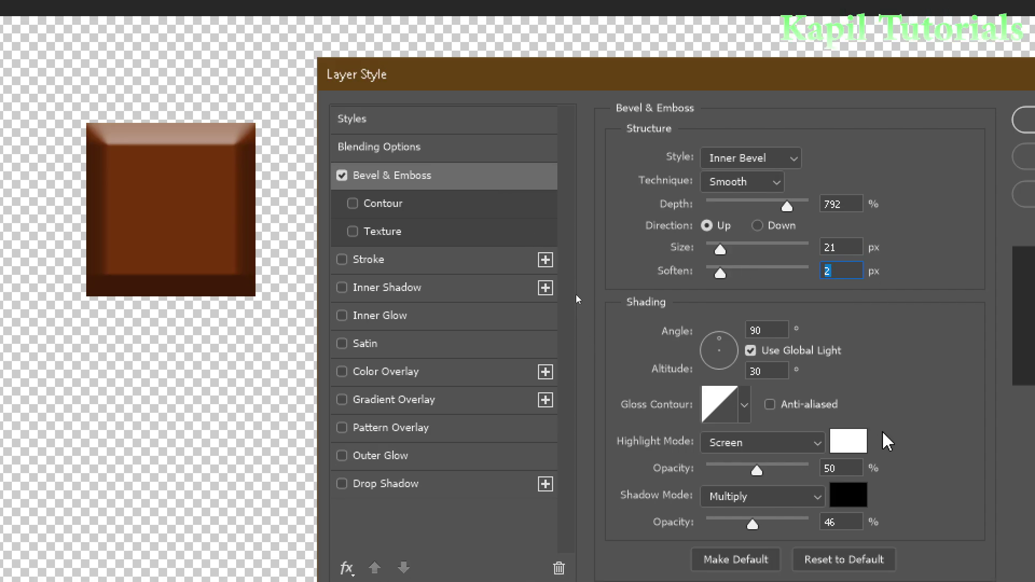
Set the bevel shading Angle to 65° with Altitude at 16°
mouse_move(720, 346)
mouse_down()
mouse_move(725, 339)
mouse_move(704, 332)
mouse_move(697, 380)
mouse_move(700, 351)
mouse_up()
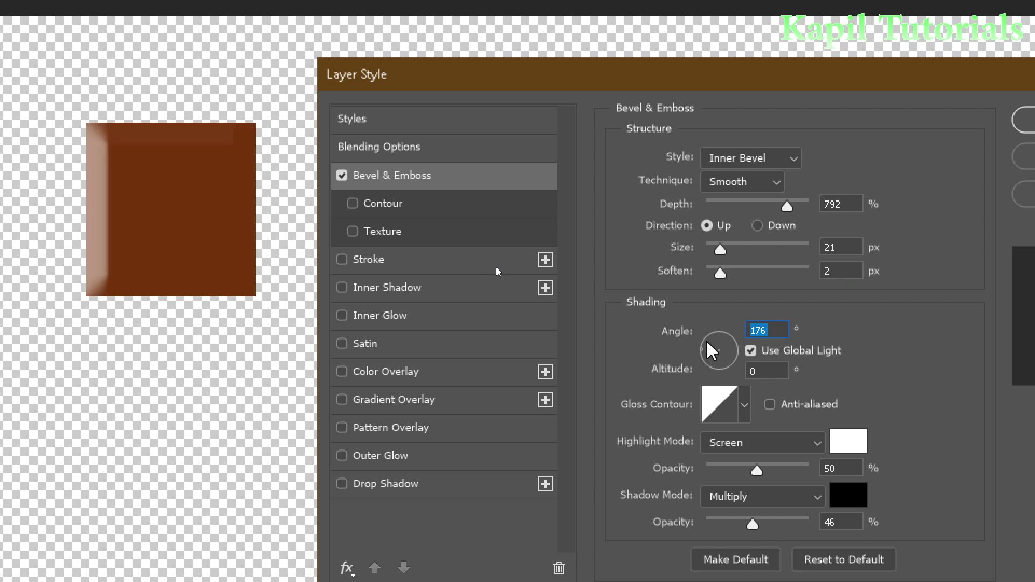
drag(704, 349, 725, 340)
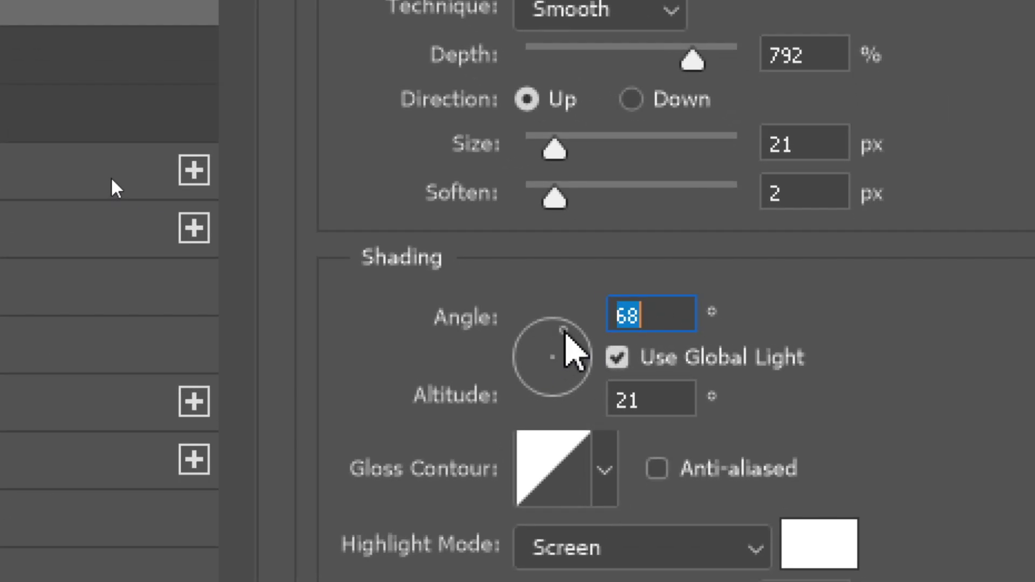
drag(565, 330, 565, 326)
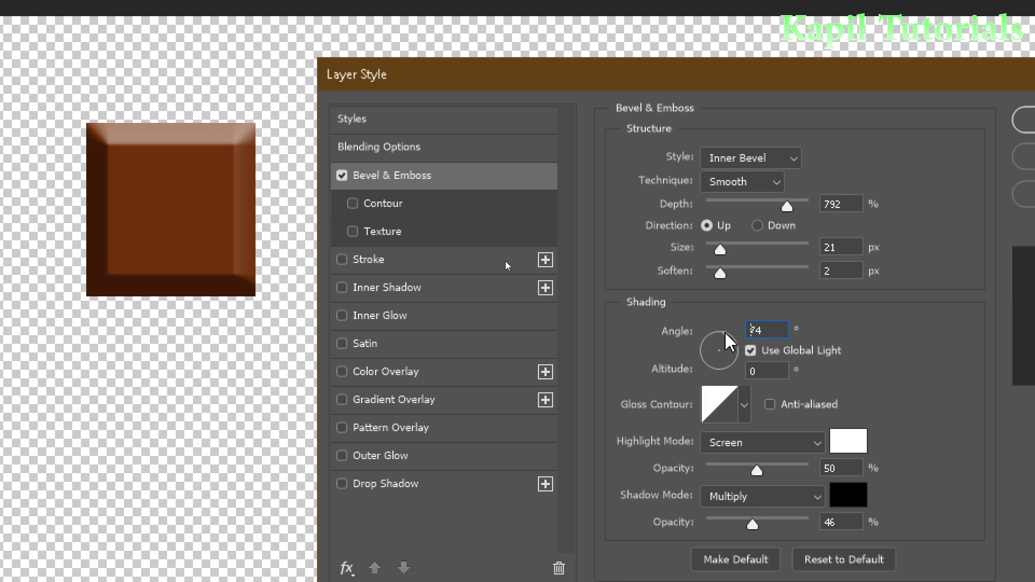
drag(728, 339, 729, 338)
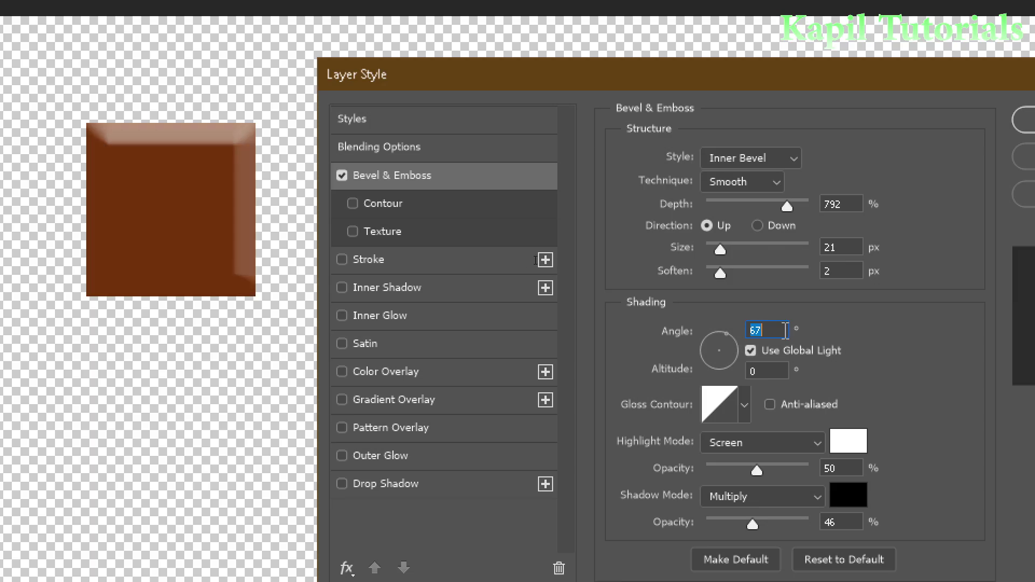
drag(720, 348, 727, 338)
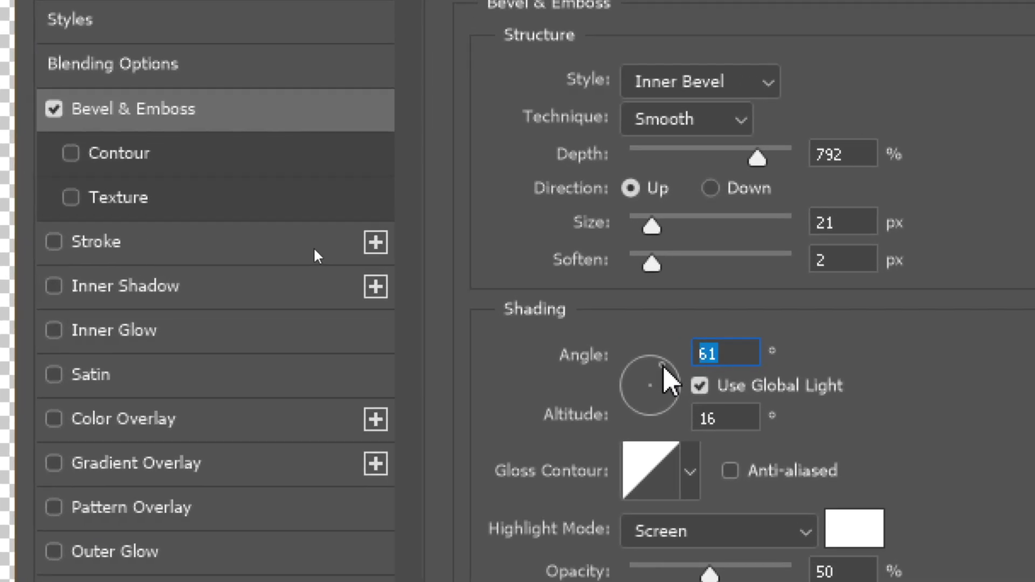
click(730, 353)
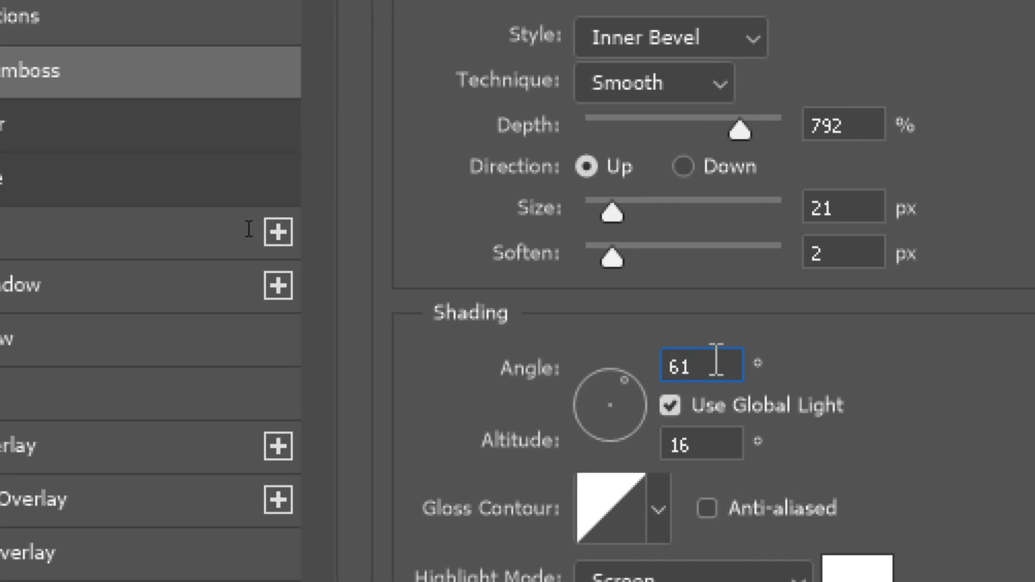
key(BackSpace)
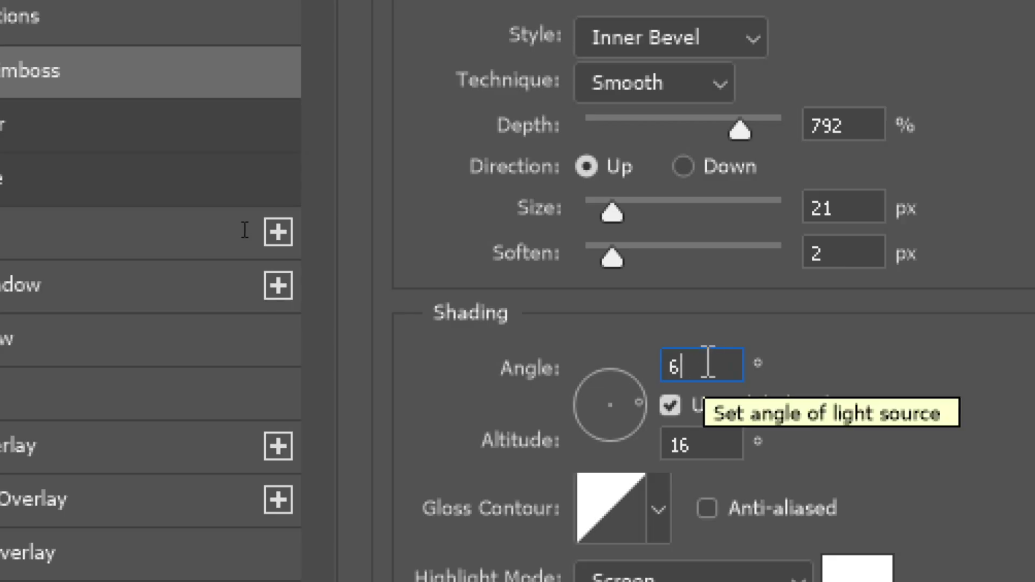
text(5)
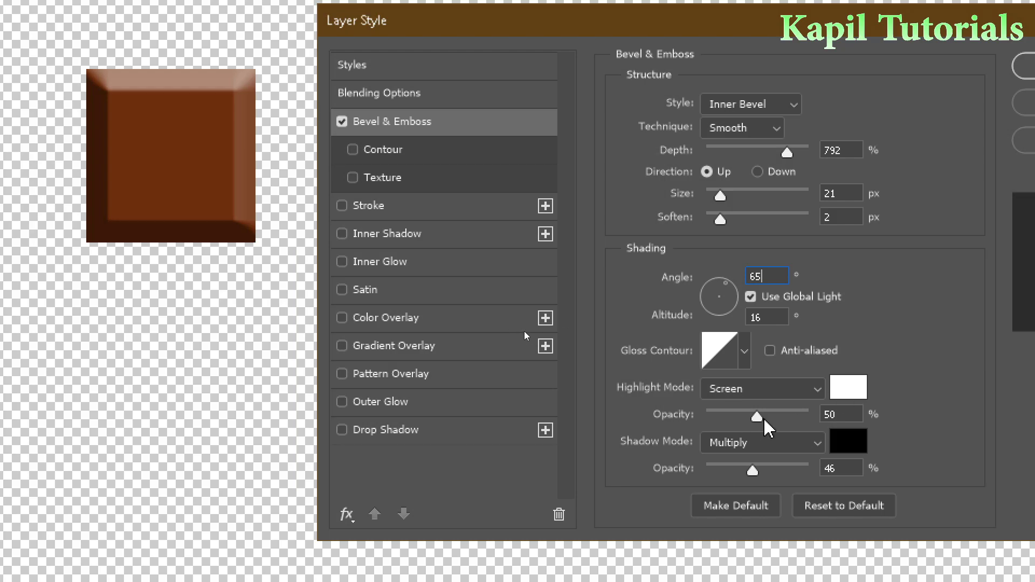
Adjust the highlight opacity and set the bevel shadow colour to dark brown #521f06
mouse_move(756, 416)
mouse_down()
mouse_move(710, 420)
mouse_move(773, 424)
mouse_up()
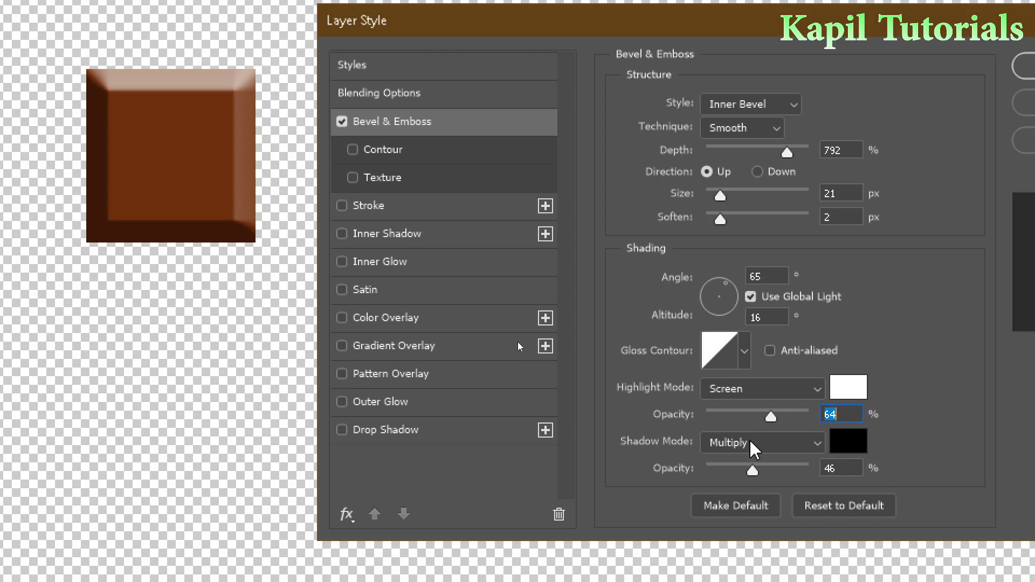
click(846, 447)
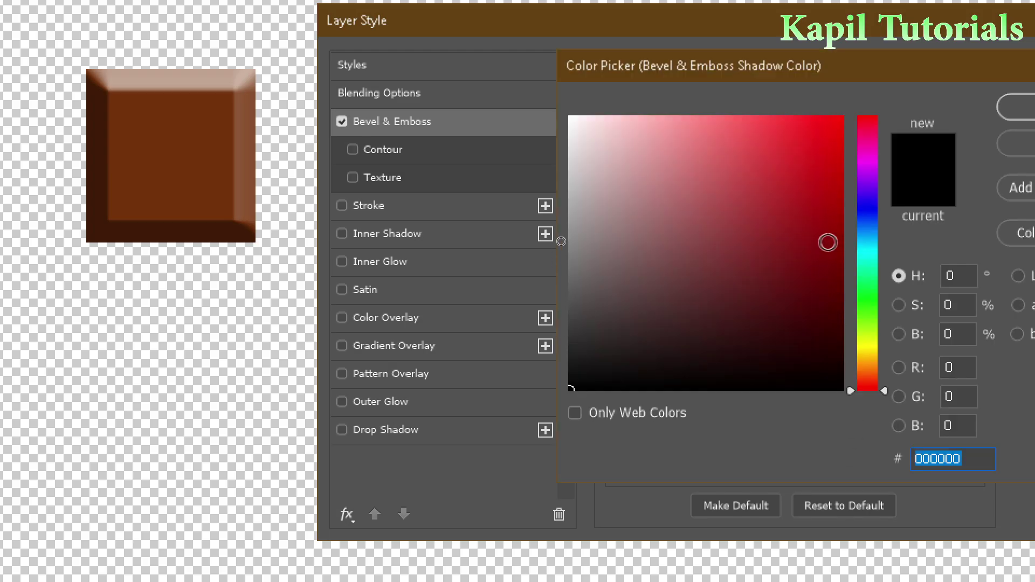
click(870, 359)
drag(869, 359, 870, 375)
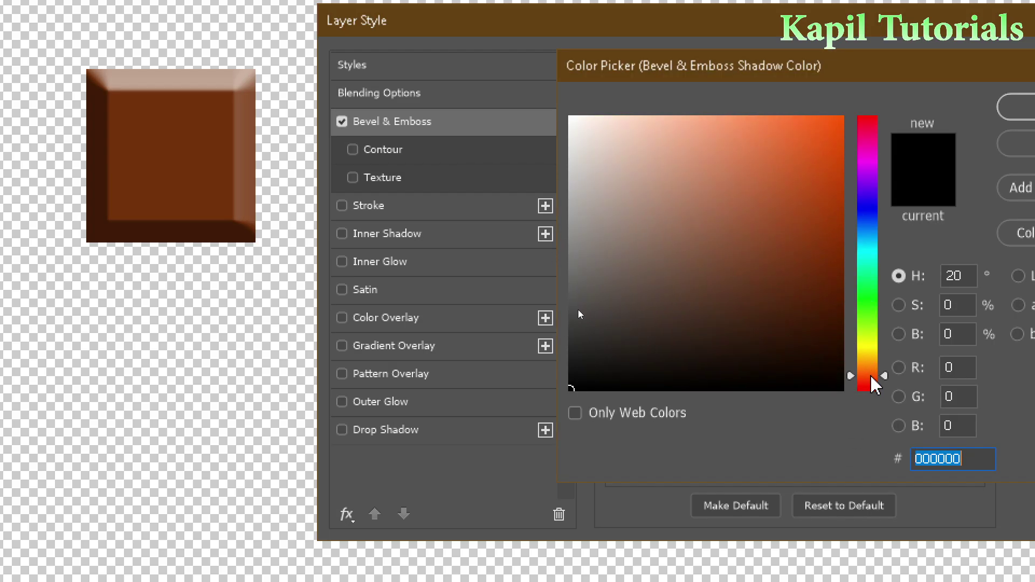
click(822, 278)
drag(822, 277, 822, 276)
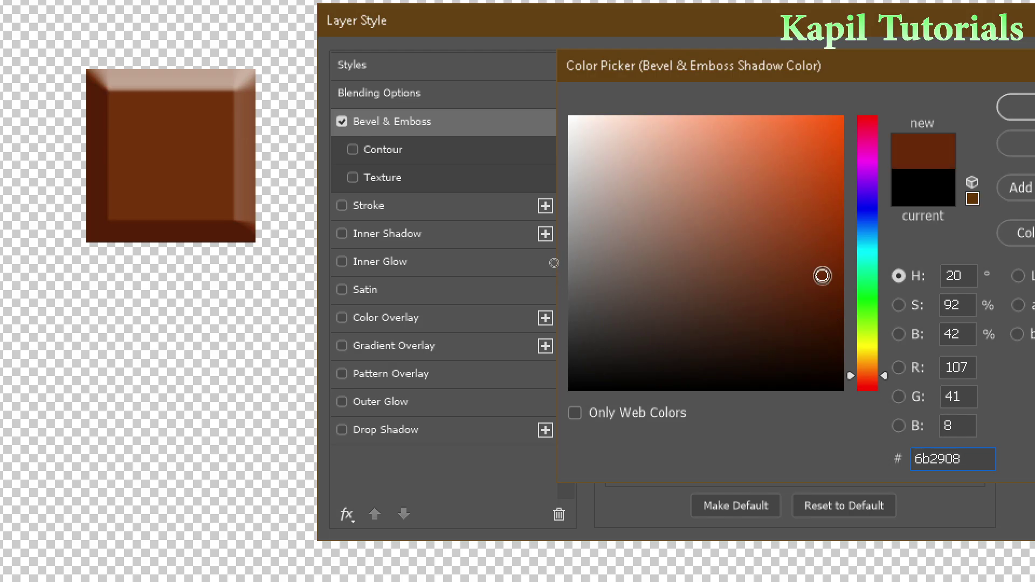
click(209, 237)
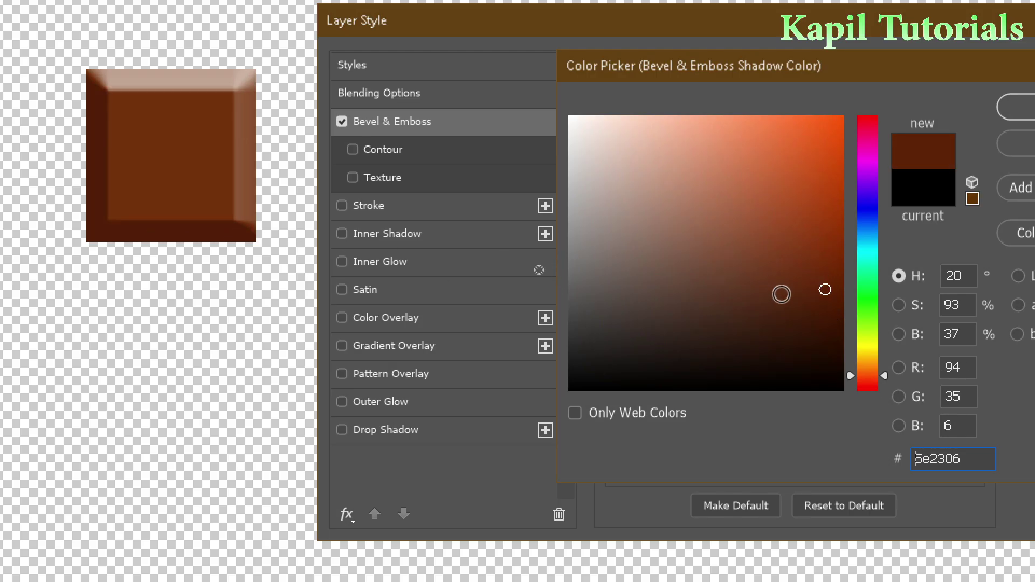
click(823, 303)
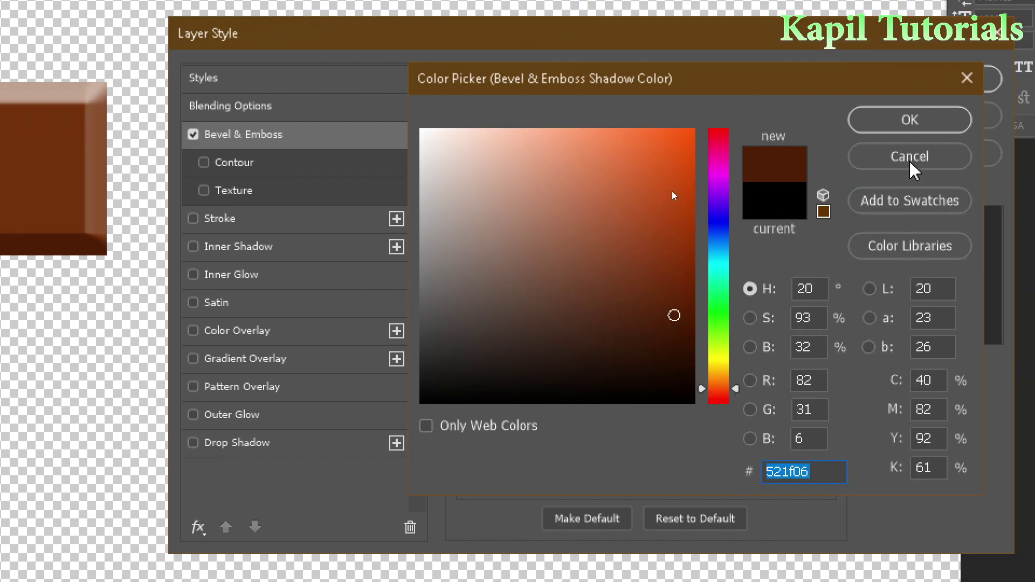
click(1016, 121)
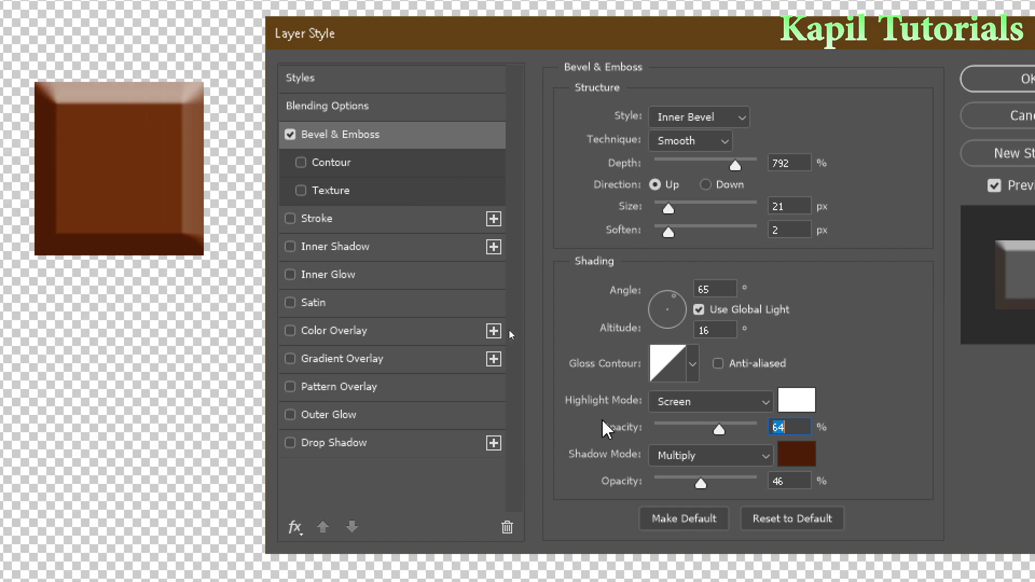
Set Shadow Opacity to 88% and Highlight Opacity to 82%, and enable Contour
drag(700, 483, 746, 489)
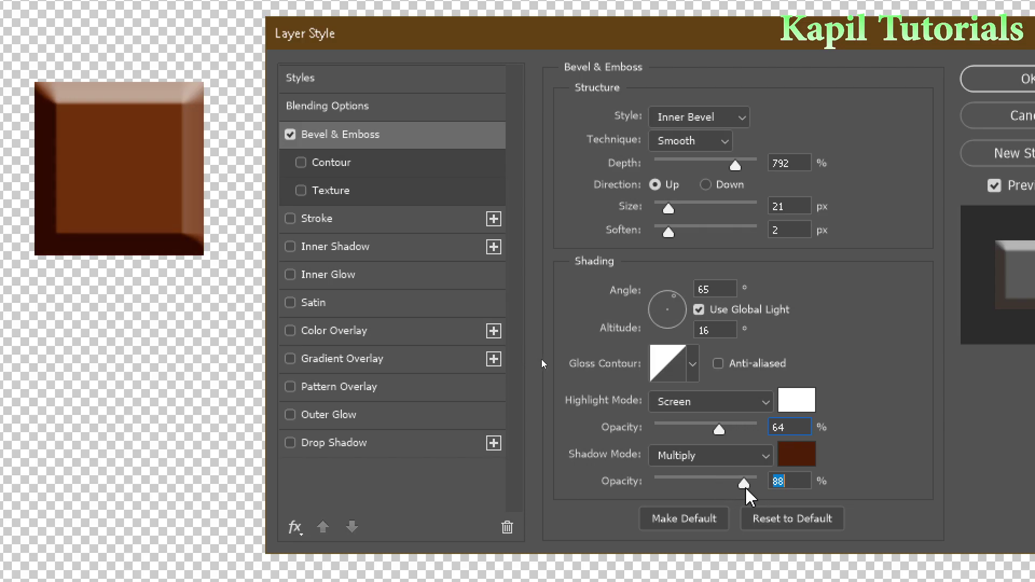
drag(718, 429, 740, 431)
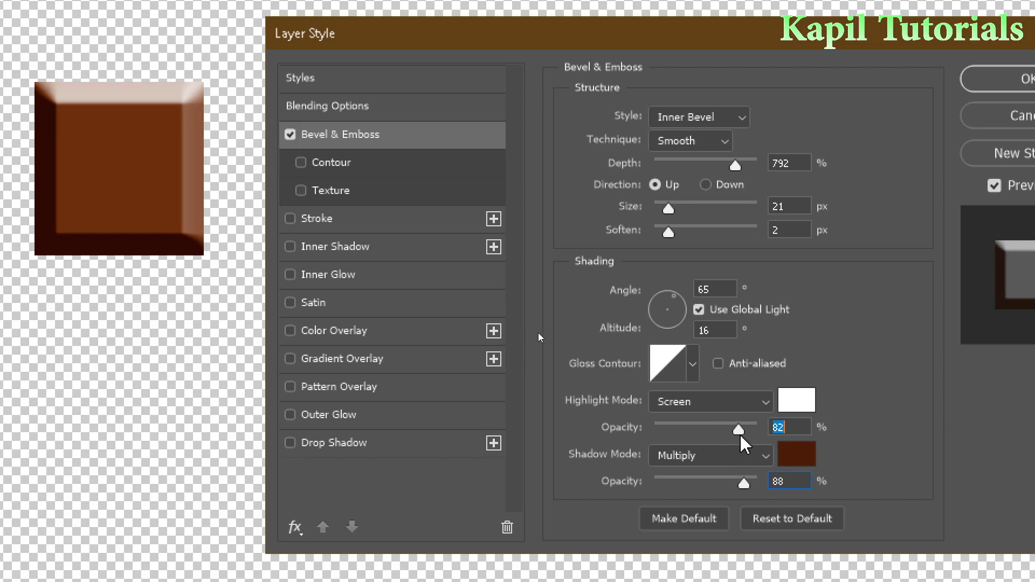
drag(742, 438, 740, 438)
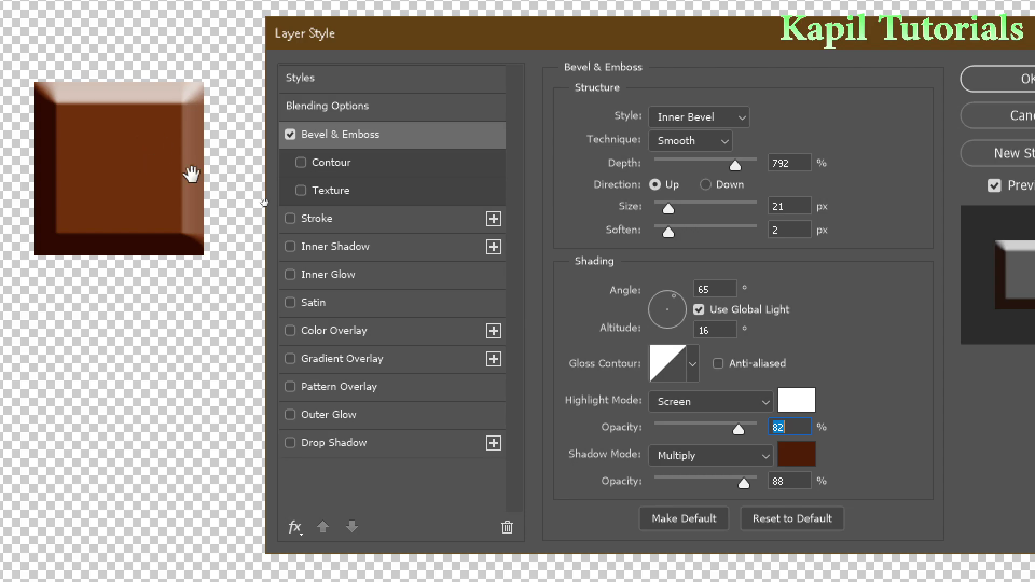
click(301, 163)
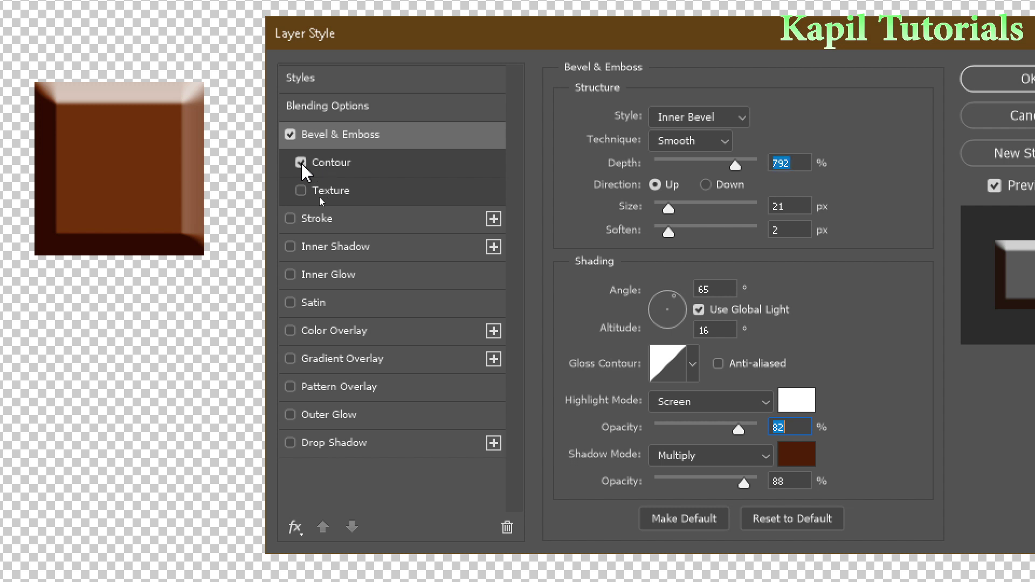
Set the bevel Contour range to 58% and enable Texture
click(331, 163)
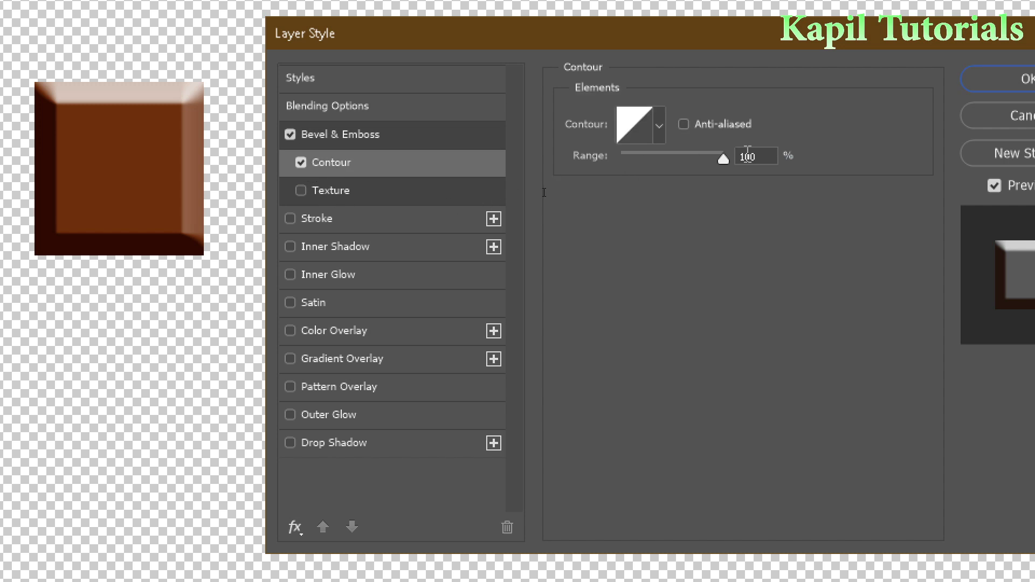
drag(725, 160, 683, 182)
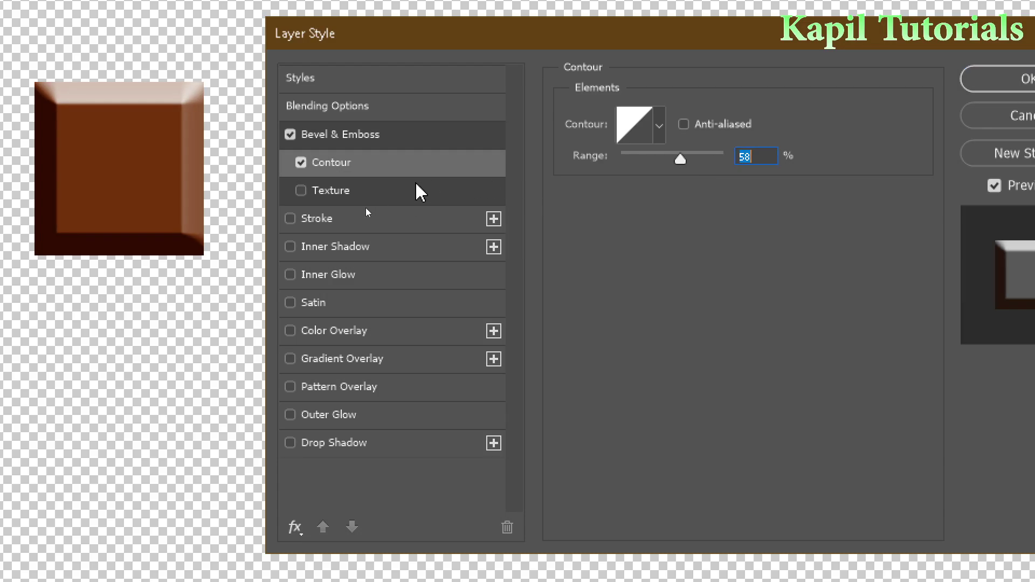
click(302, 191)
Choose the grey noise pattern for the bevel texture
click(342, 194)
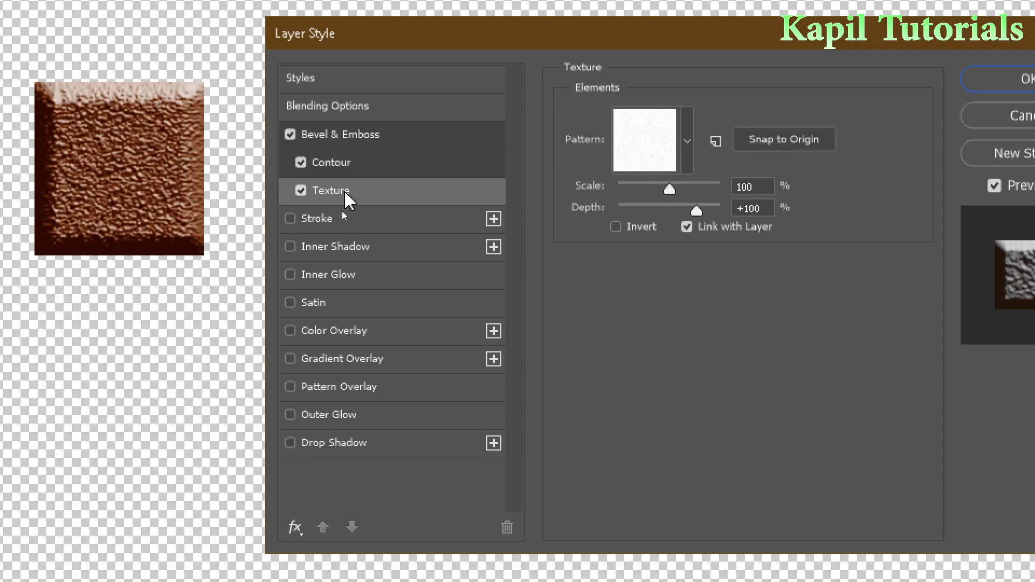
click(686, 141)
click(686, 142)
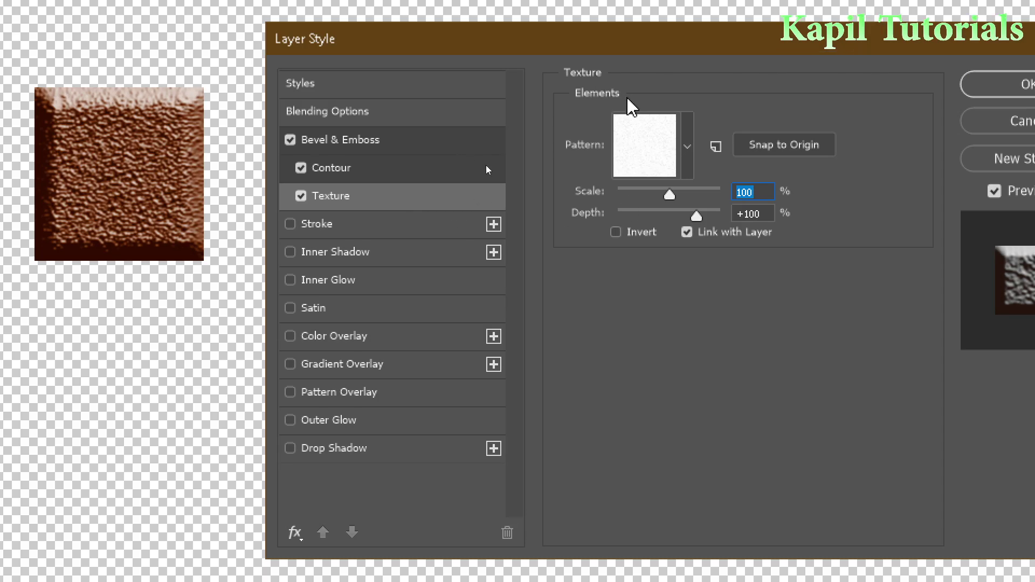
click(687, 145)
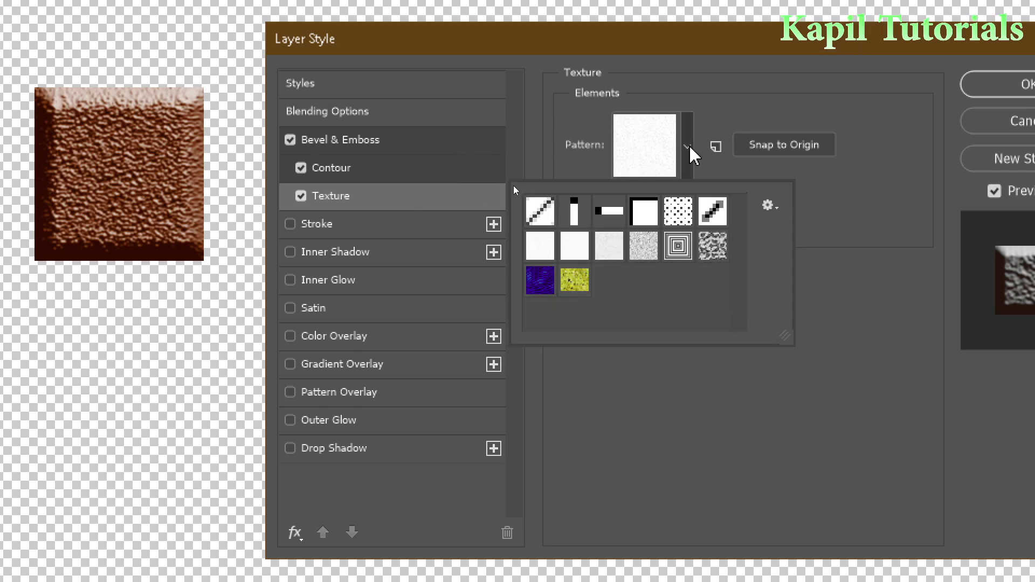
click(643, 251)
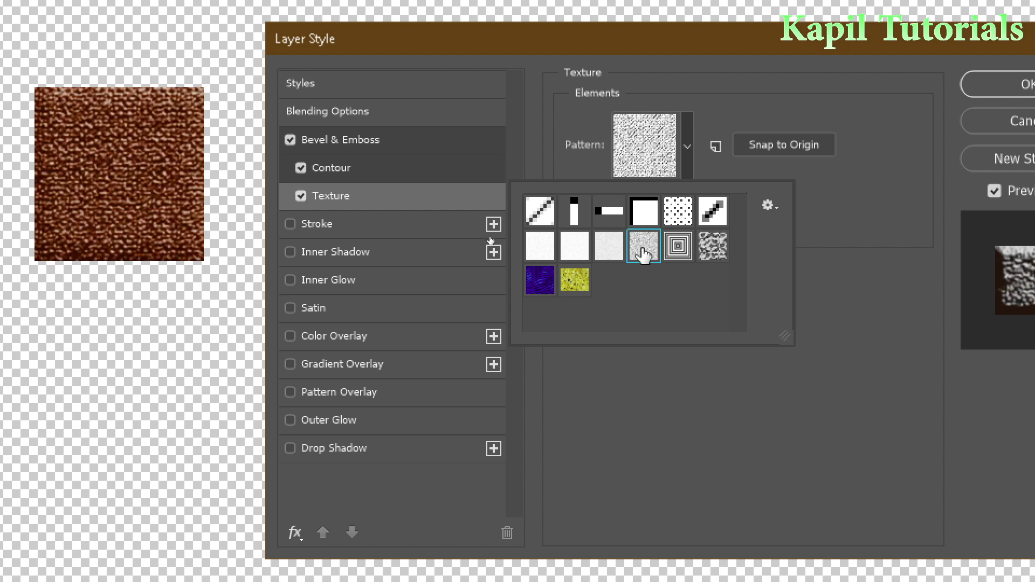
click(819, 216)
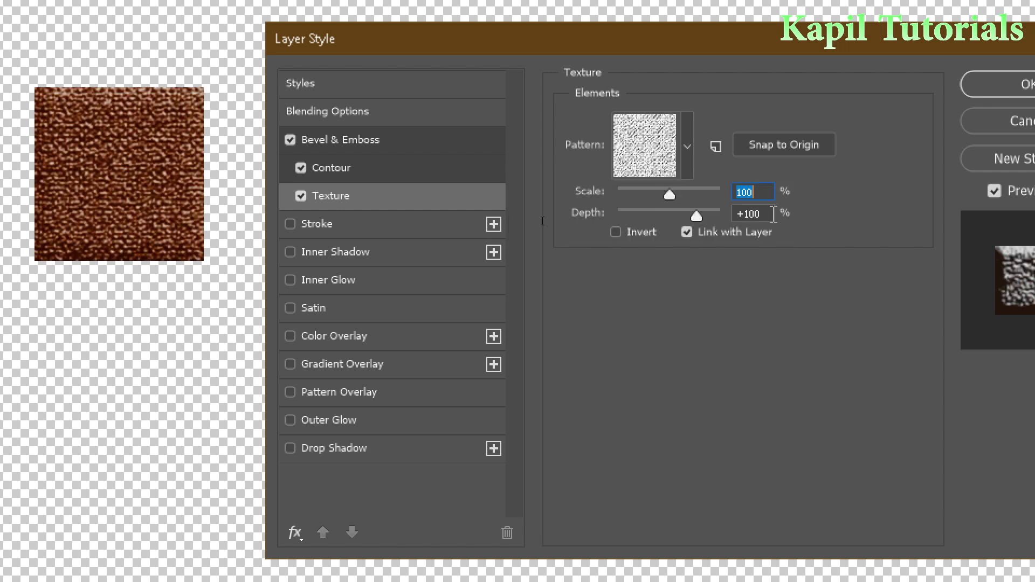
Set the texture Scale to 3% and Depth to -6%
drag(671, 199, 616, 195)
drag(697, 216, 666, 217)
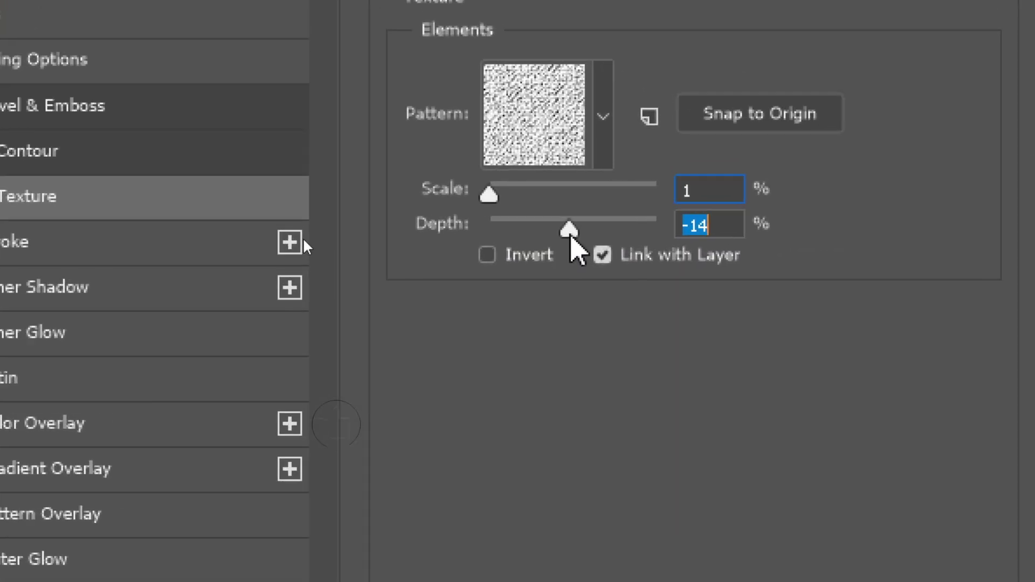
drag(570, 238, 574, 238)
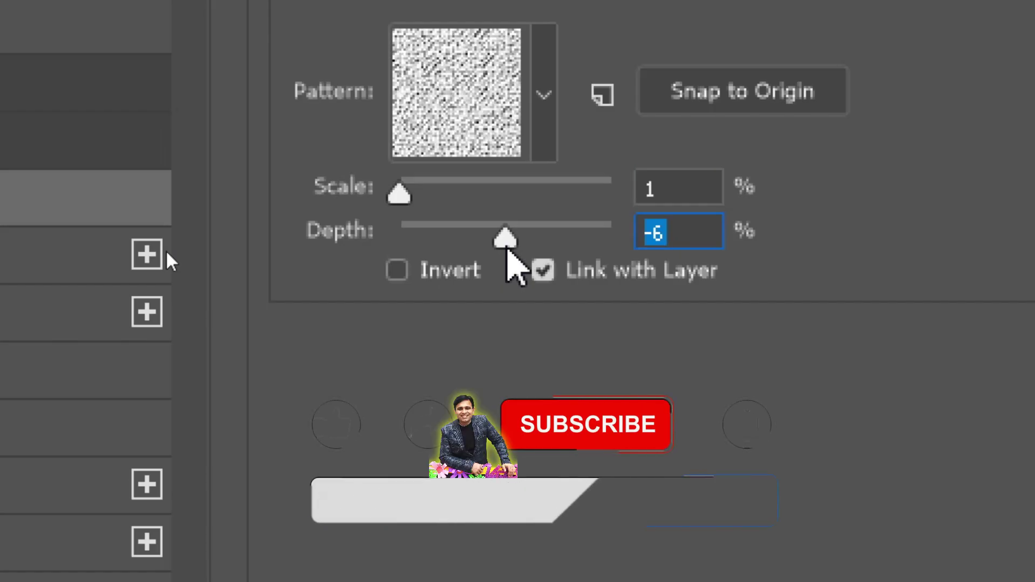
drag(406, 203, 403, 174)
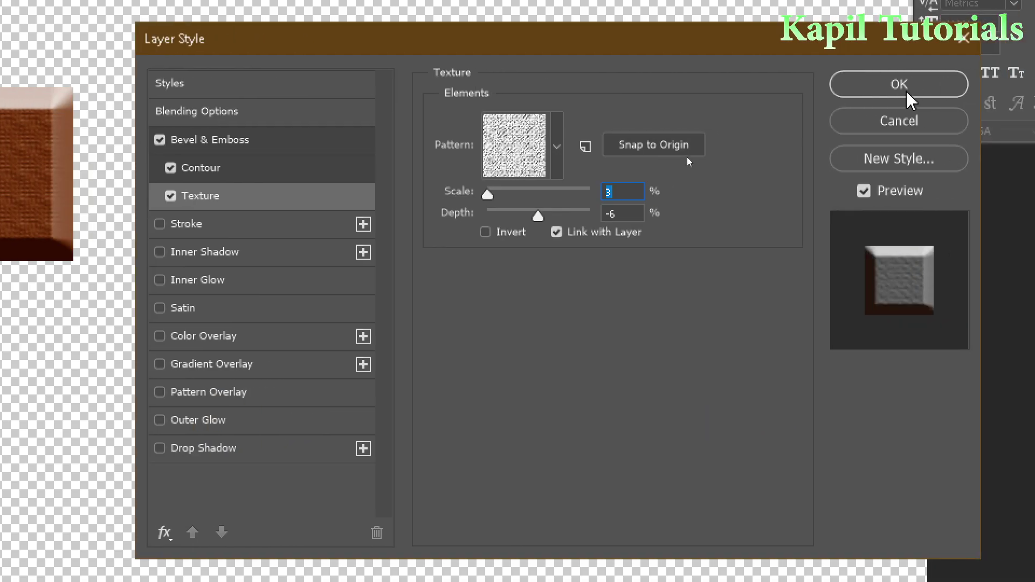
Apply the bar's bevel and texture style, then set the text colour to #5e2807
click(895, 86)
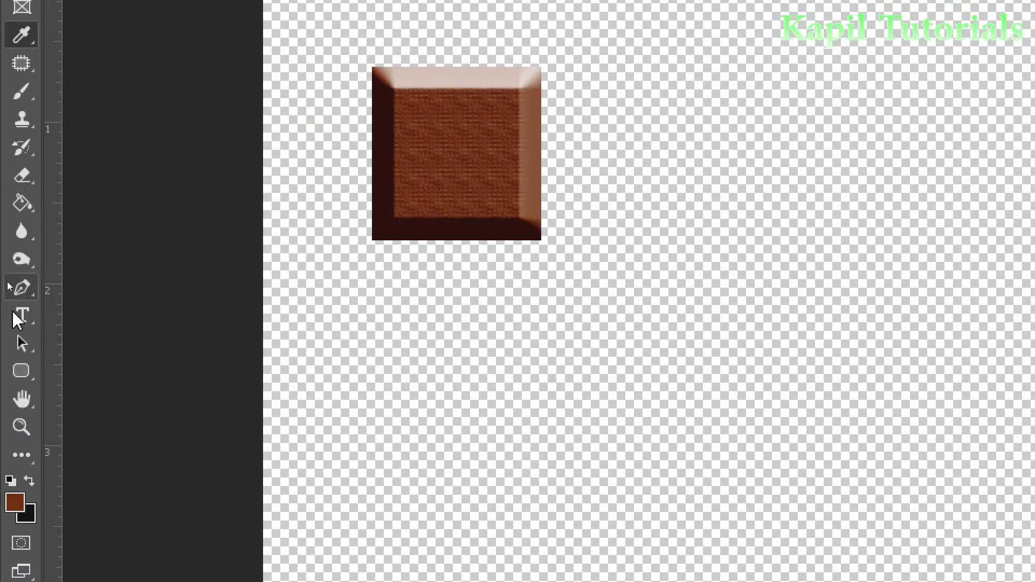
click(10, 283)
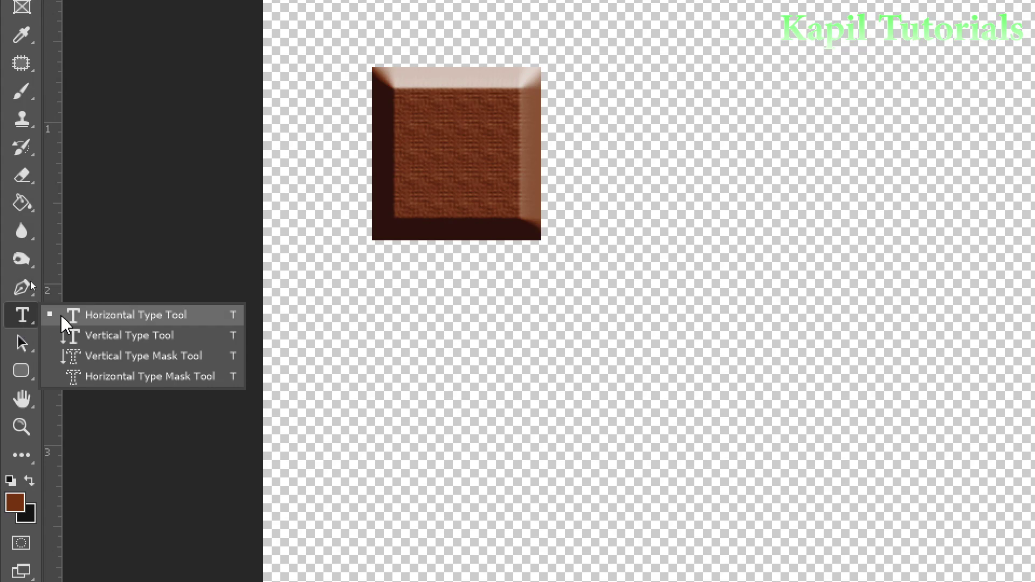
click(105, 322)
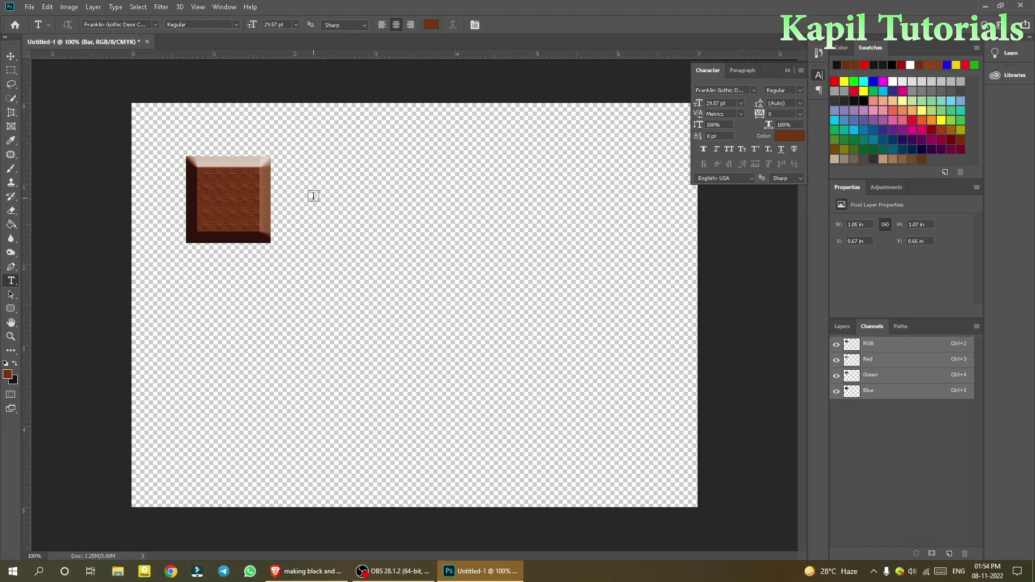
click(431, 24)
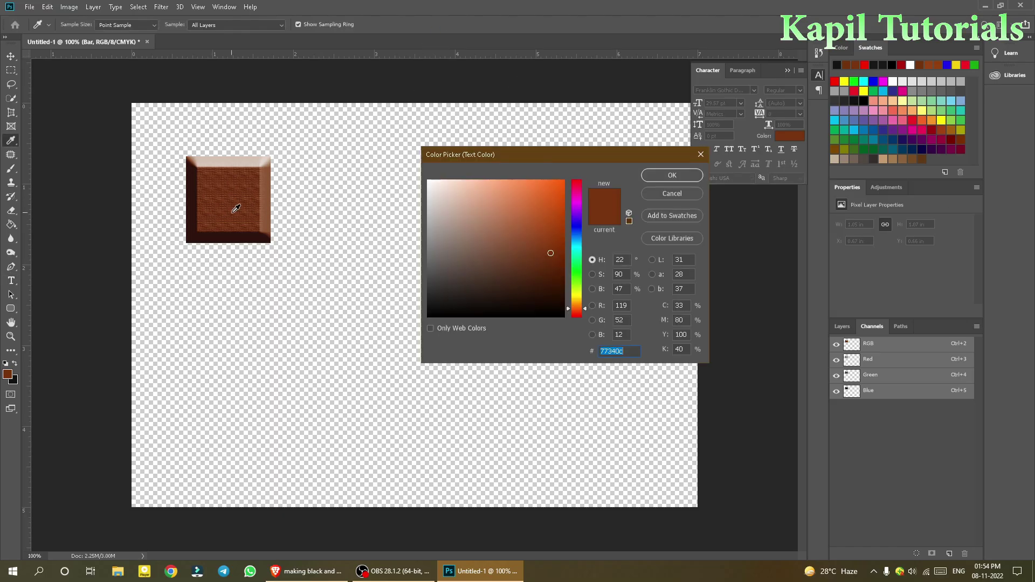
drag(552, 259, 554, 266)
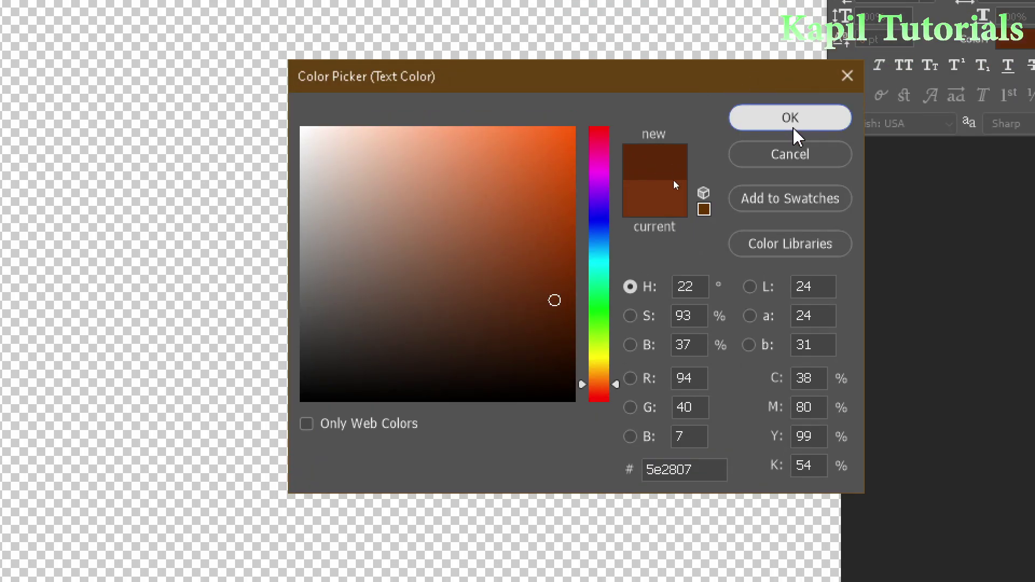
Type 'Cadbury' in dark brown beside the chocolate square and select the word
click(790, 89)
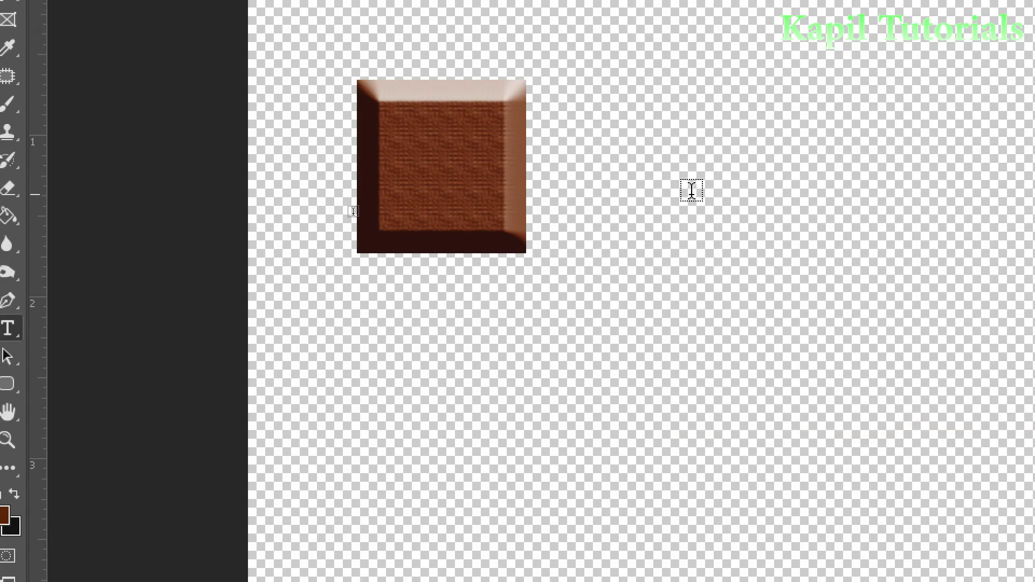
click(692, 189)
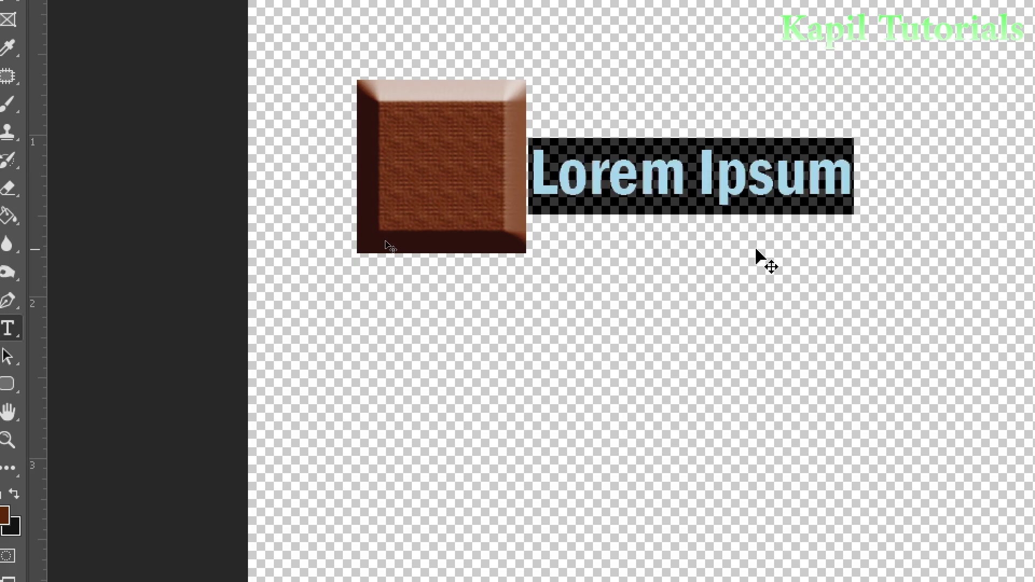
text(Cadbury)
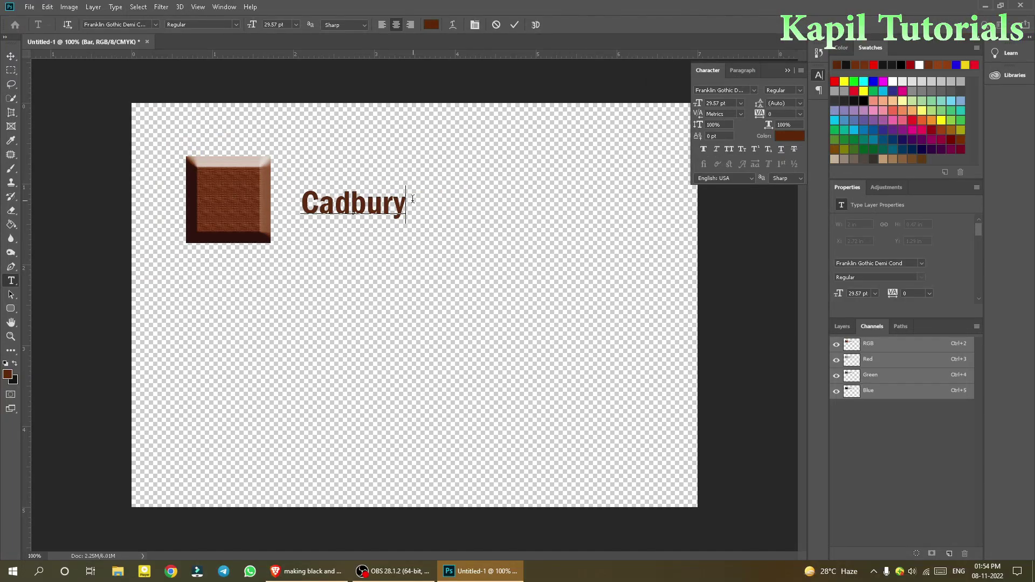
drag(411, 198, 298, 201)
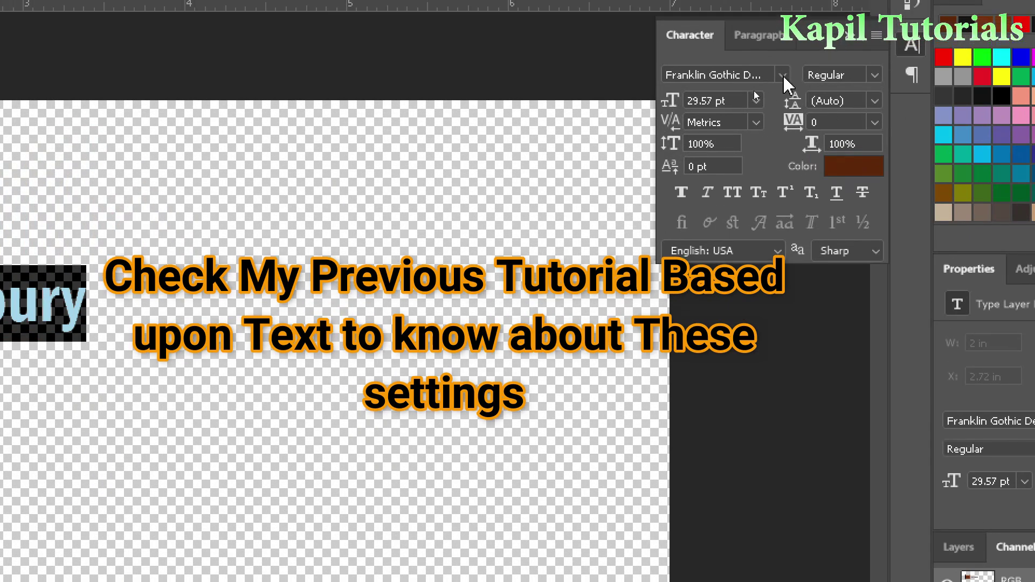
Set the Cadbury text to Brush Script Std with Faux Bold and nudge it closer to the square
click(753, 90)
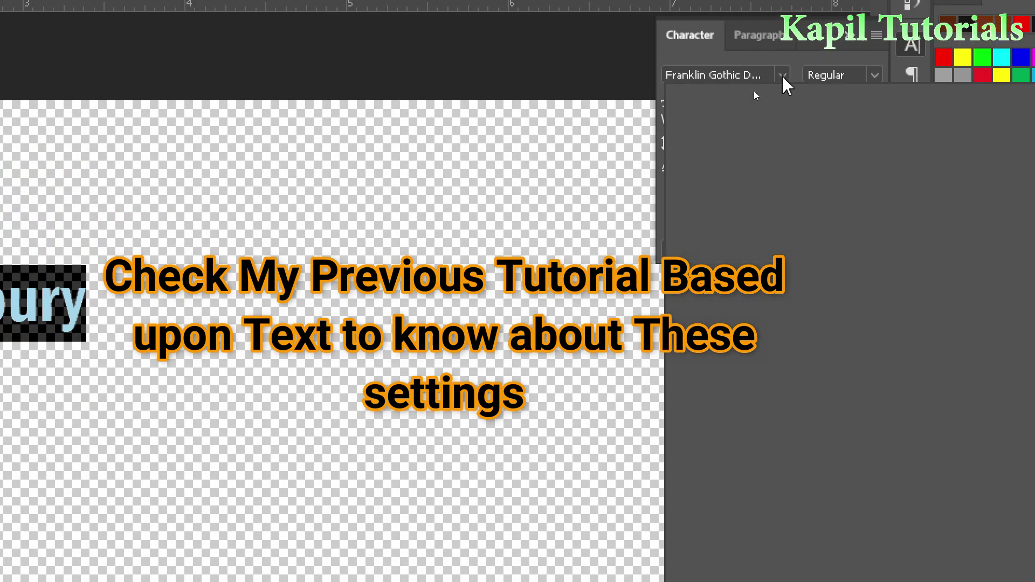
scroll(862, 215, up, 10)
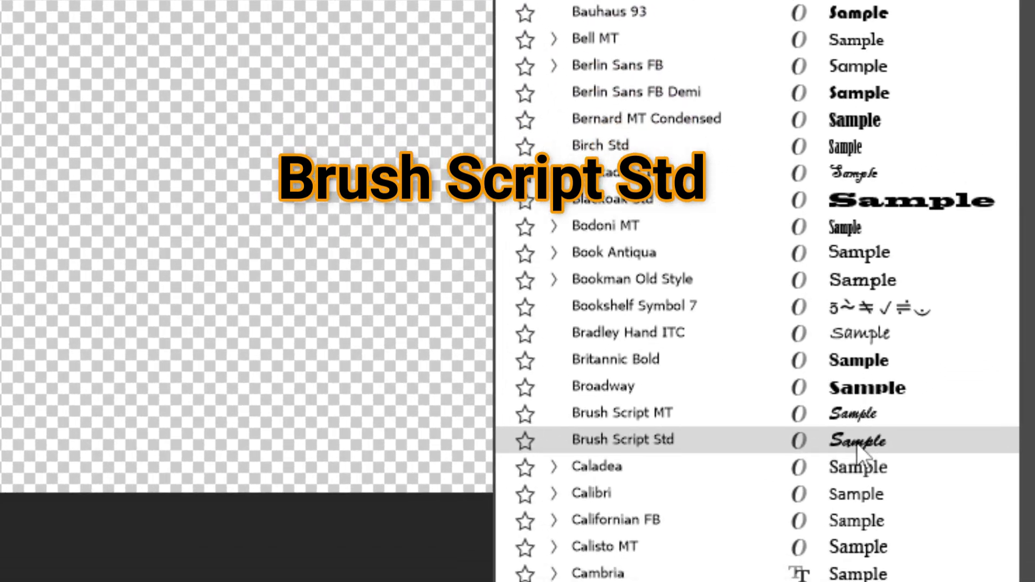
click(857, 447)
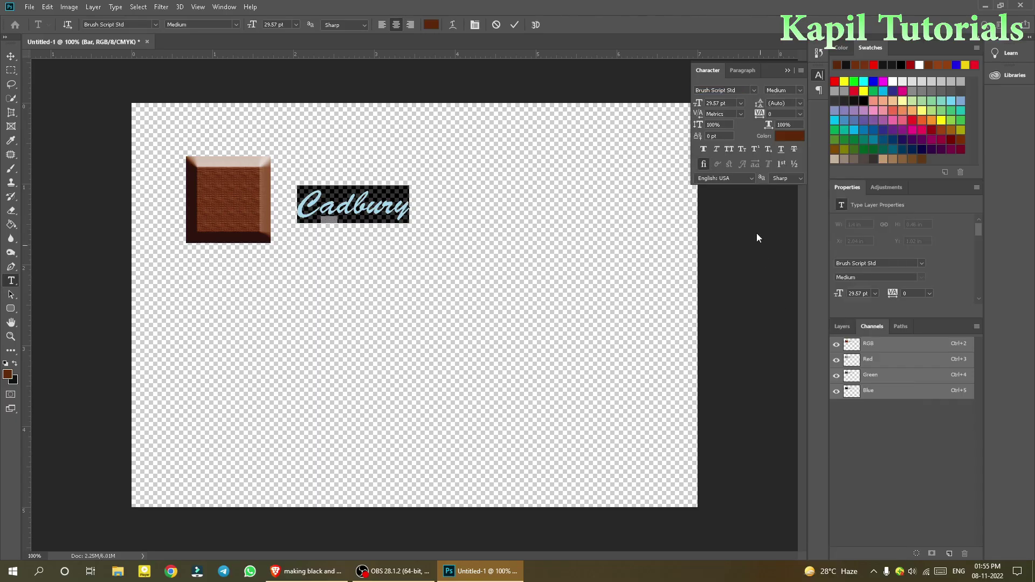
click(701, 150)
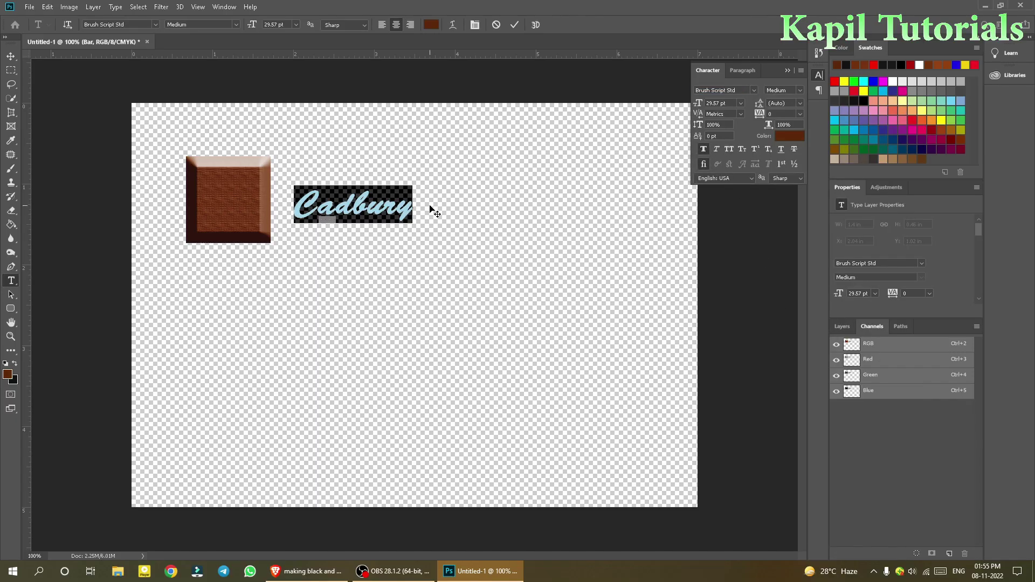
mouse_move(356, 208)
mouse_down()
mouse_move(356, 183)
mouse_move(219, 198)
mouse_move(349, 198)
mouse_up()
click(844, 327)
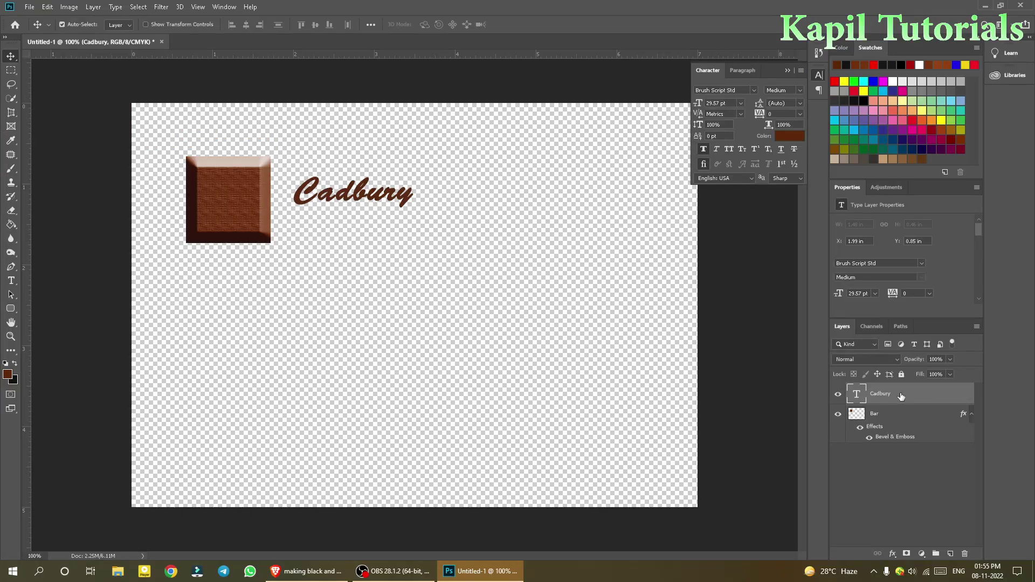
Add a Bevel & Emboss effect to the Cadbury layer through its Blending Options
right_click(900, 394)
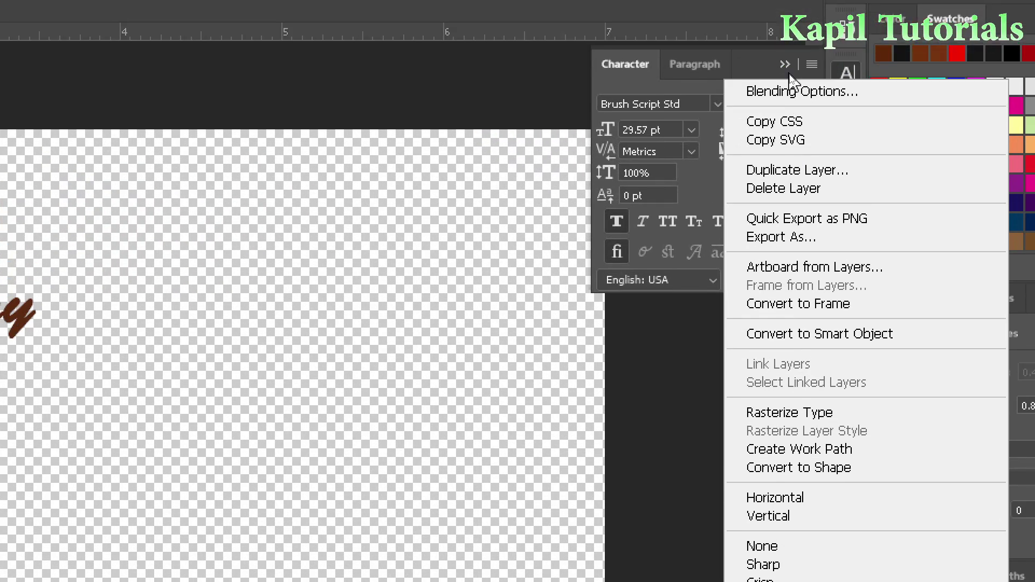
click(791, 85)
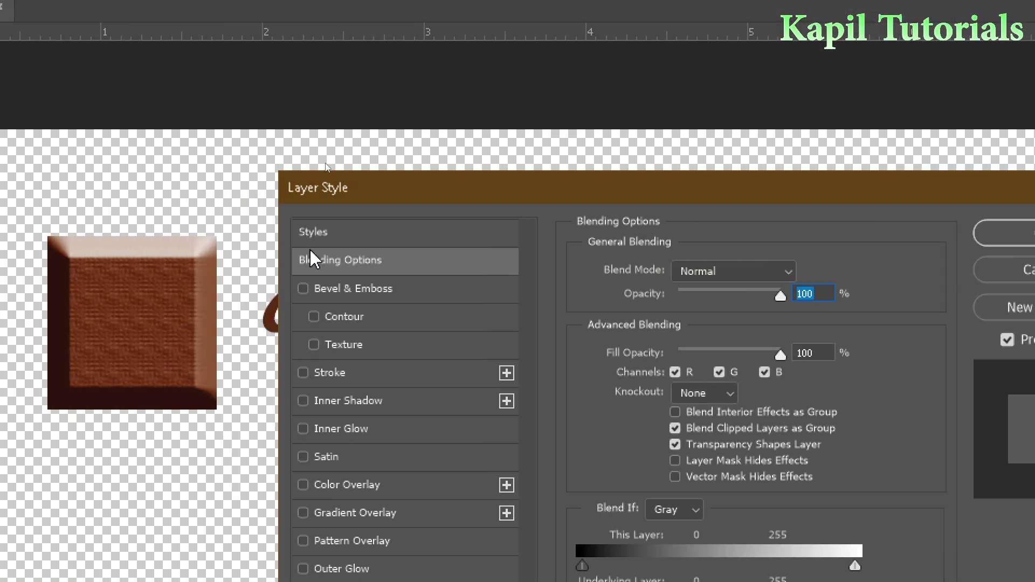
drag(455, 204, 789, 133)
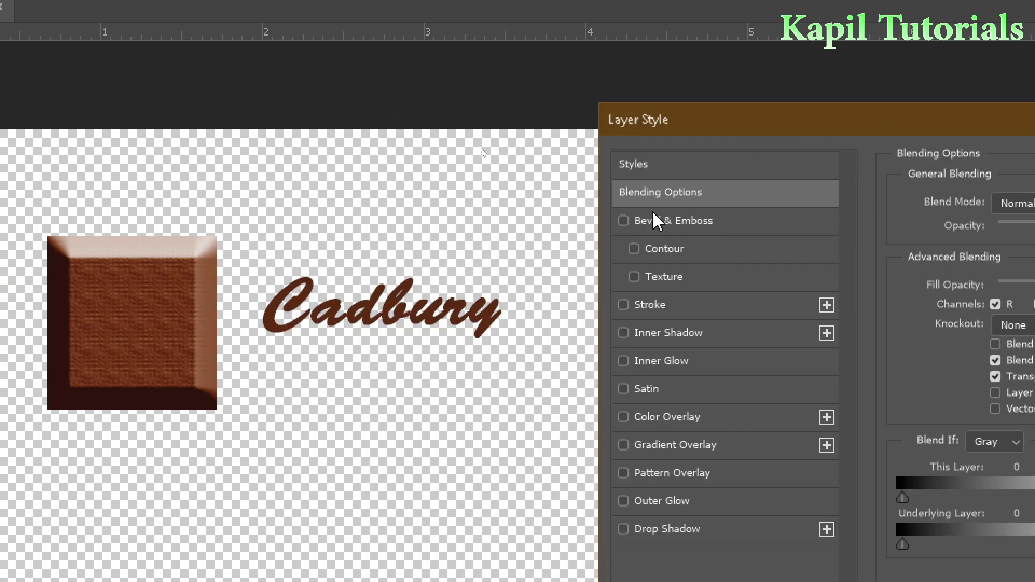
click(616, 220)
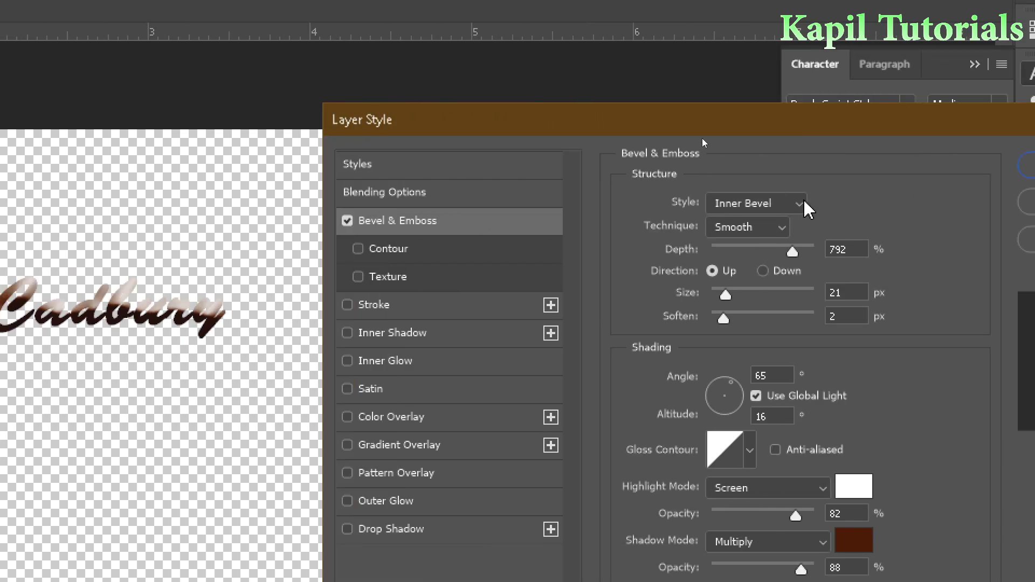
Make the bevel an Emboss with direction Down, then move the text onto the square
click(803, 204)
click(725, 254)
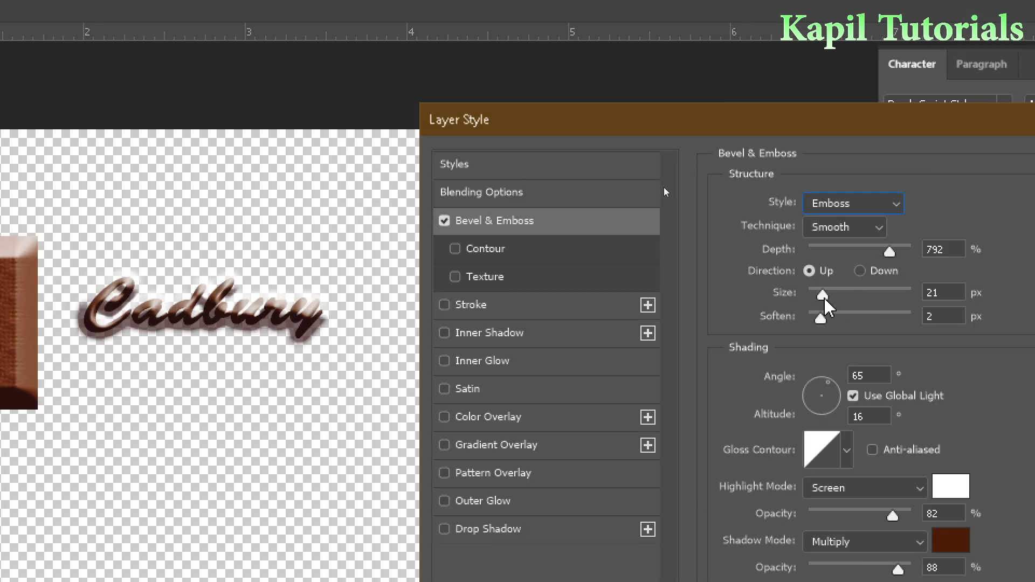
click(859, 270)
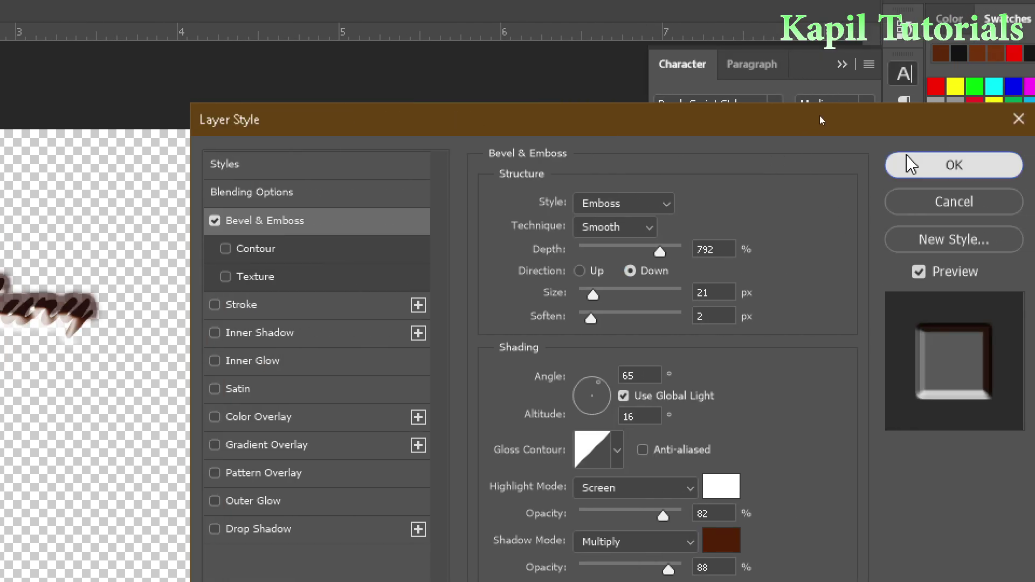
click(911, 164)
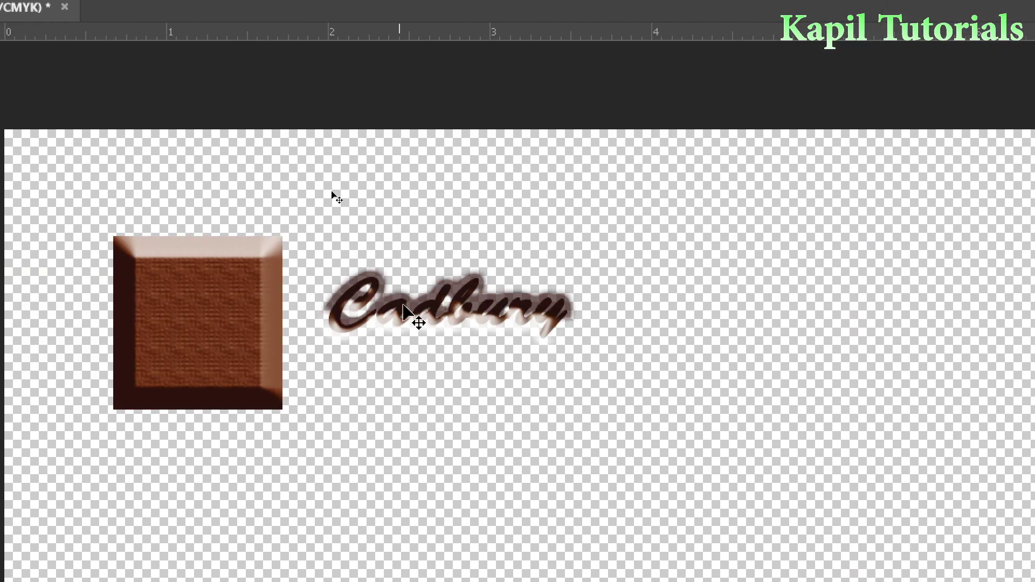
drag(416, 328, 210, 319)
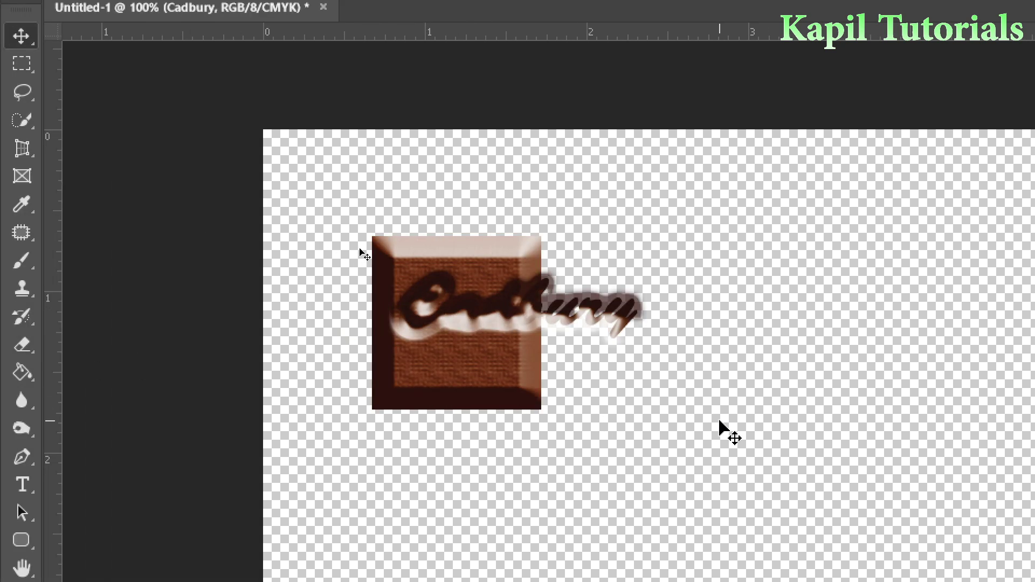
Scale the Cadbury text down to 13.3 pt and centre it across the chocolate square
key(ctrl+t)
drag(640, 261, 509, 300)
drag(480, 332, 483, 331)
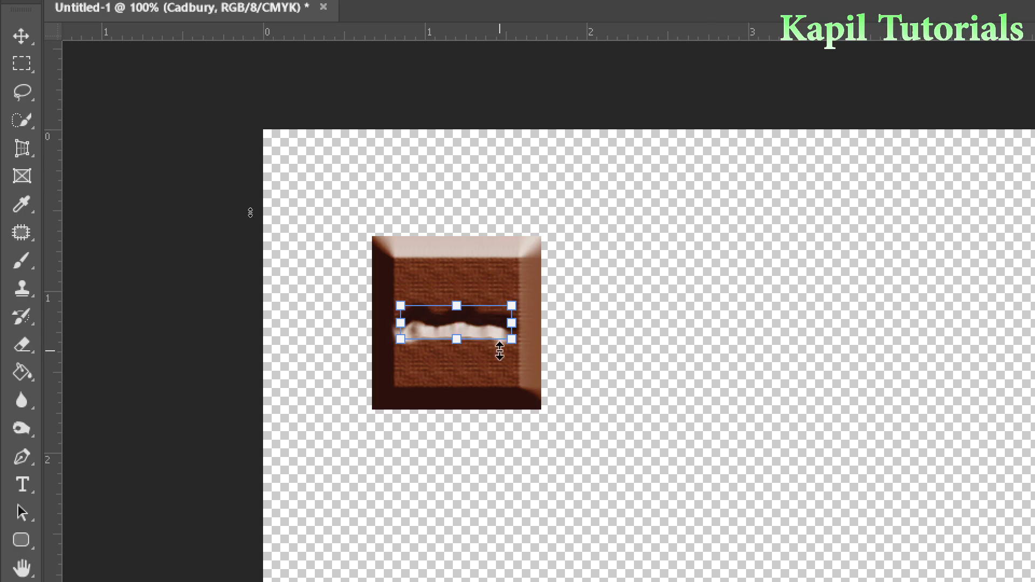
drag(511, 339, 477, 337)
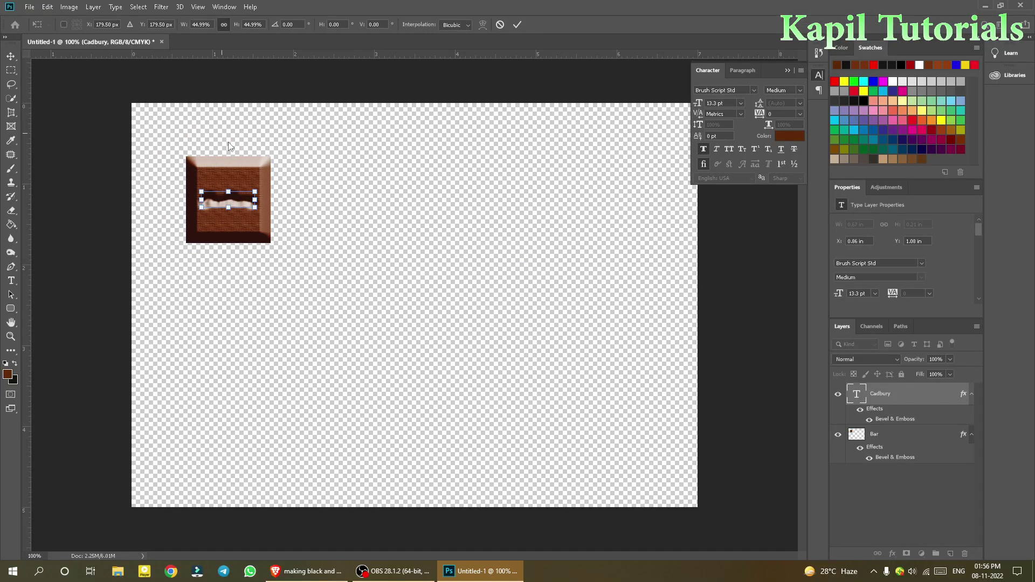
click(10, 56)
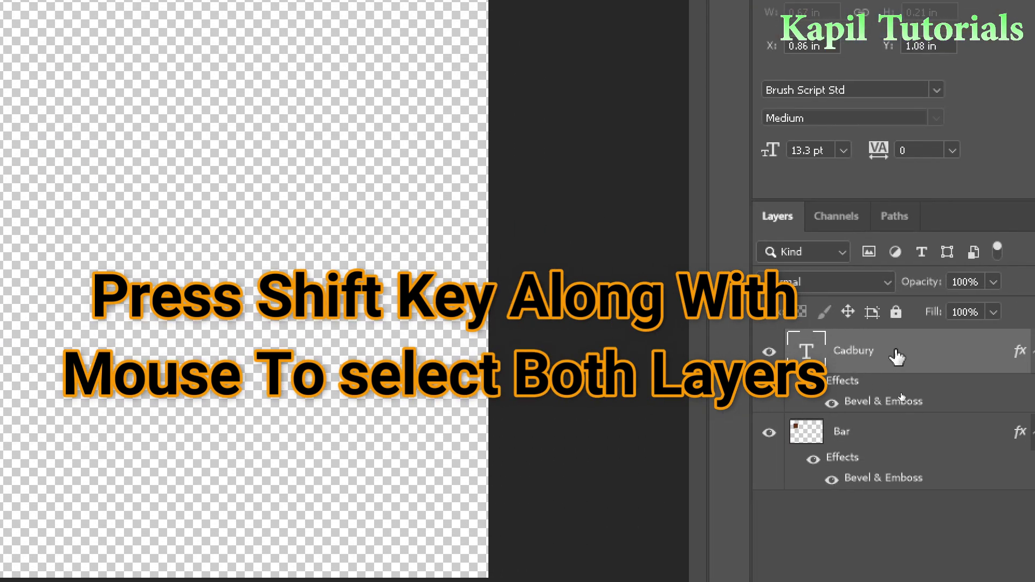
Move the Bar and Cadbury layers together toward the upper right, then reselect Cadbury alone
shift+click(861, 435)
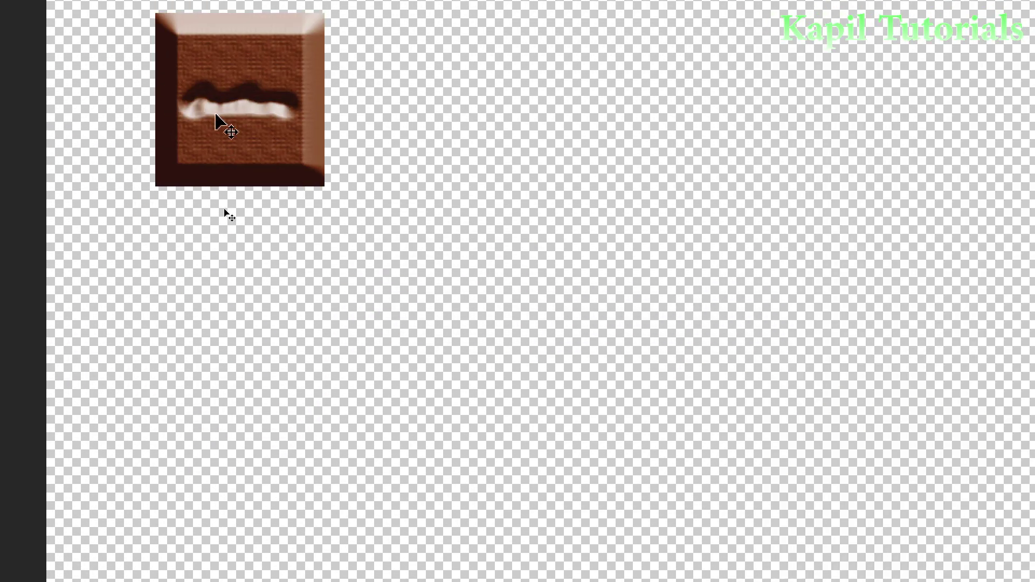
drag(216, 115, 889, 138)
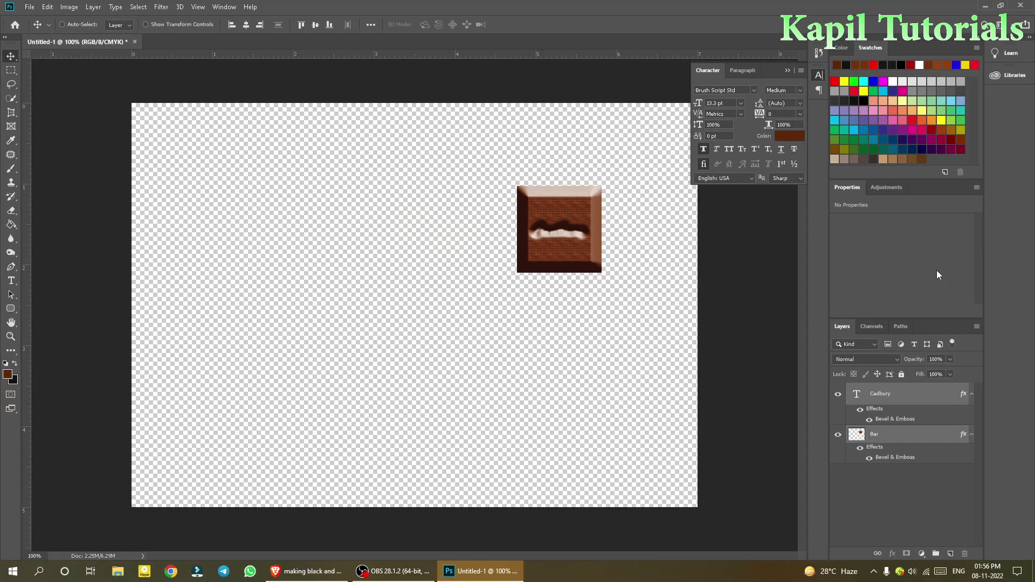
click(894, 480)
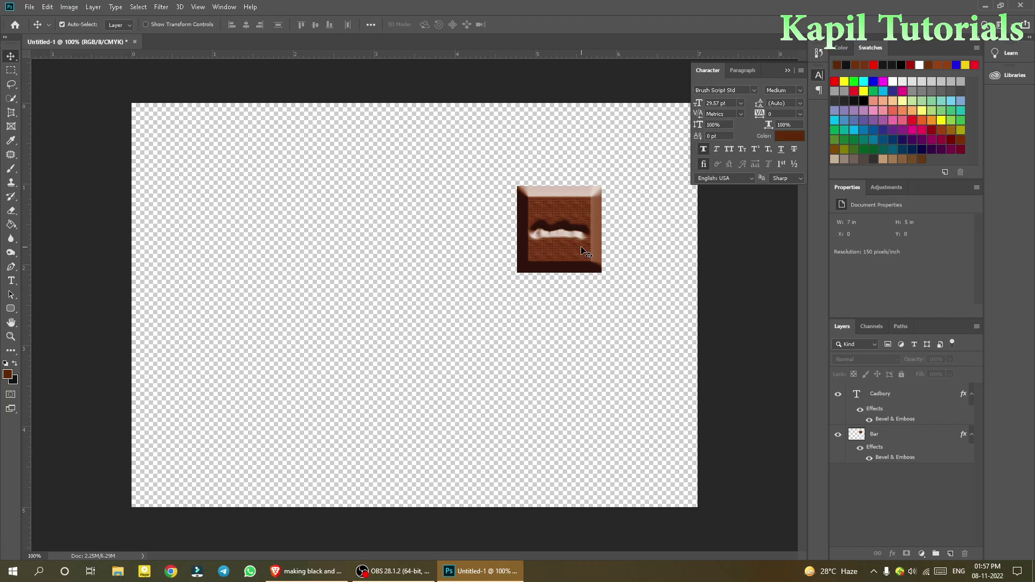
click(881, 395)
Open the Bevel & Emboss settings in the Cadbury layer's Blending Options
right_click(911, 400)
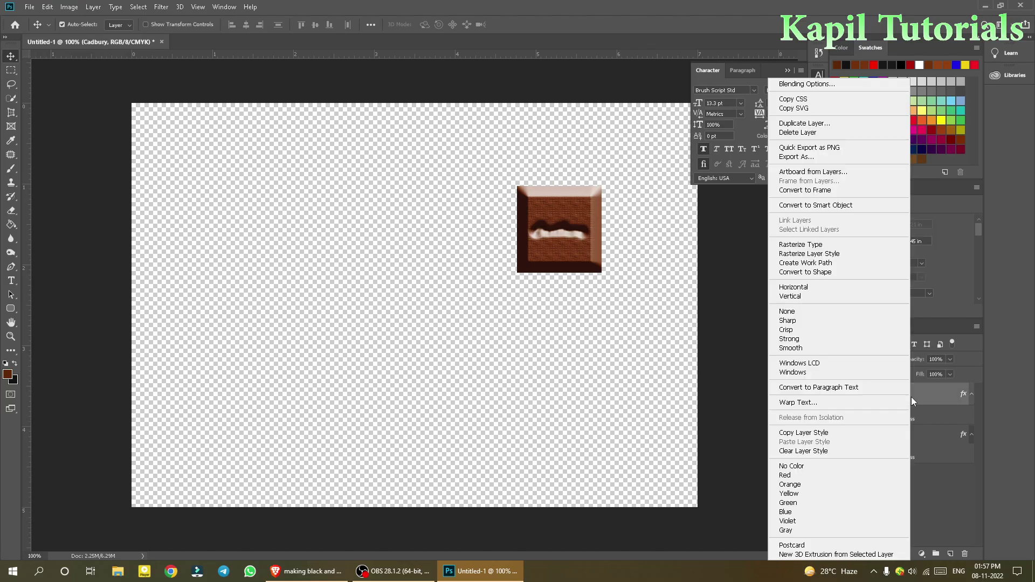
click(799, 90)
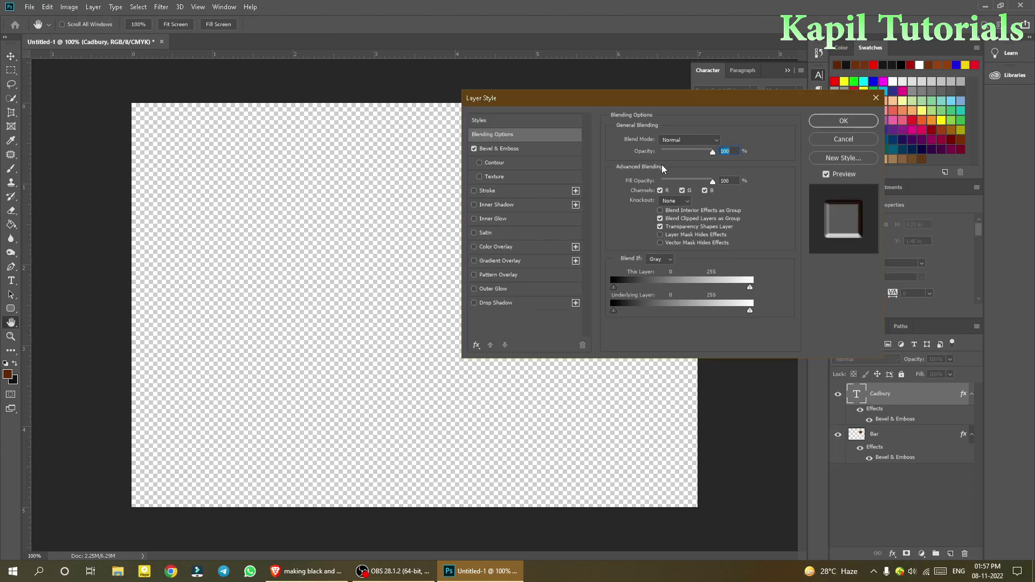
drag(581, 100, 734, 121)
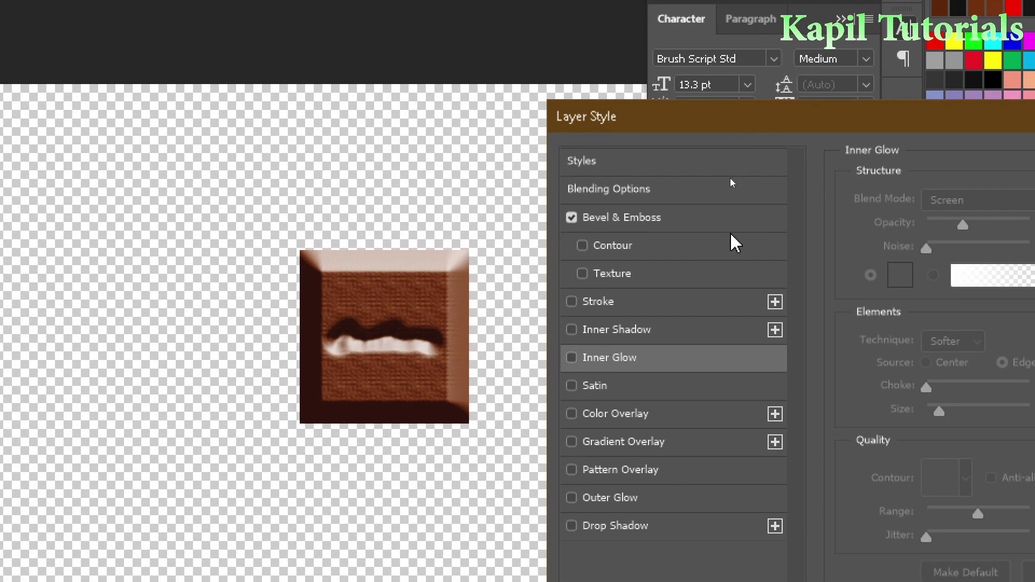
click(627, 216)
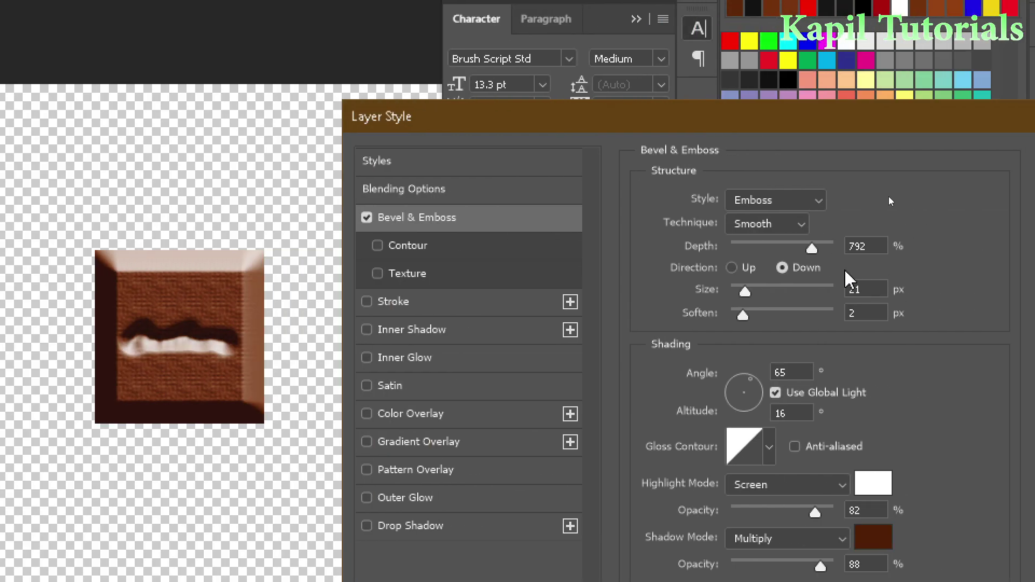
Set the Cadbury emboss to Depth 209%, Size 2 px and Soften 1 px
drag(811, 248, 737, 249)
drag(745, 292, 733, 290)
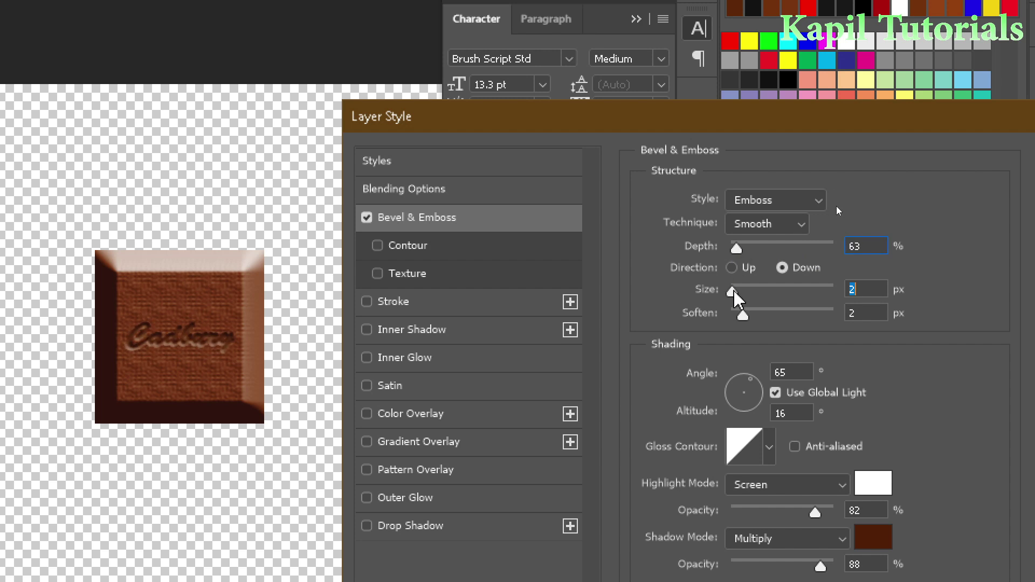
mouse_move(736, 249)
mouse_down()
mouse_move(762, 253)
mouse_move(743, 252)
mouse_move(753, 254)
mouse_up()
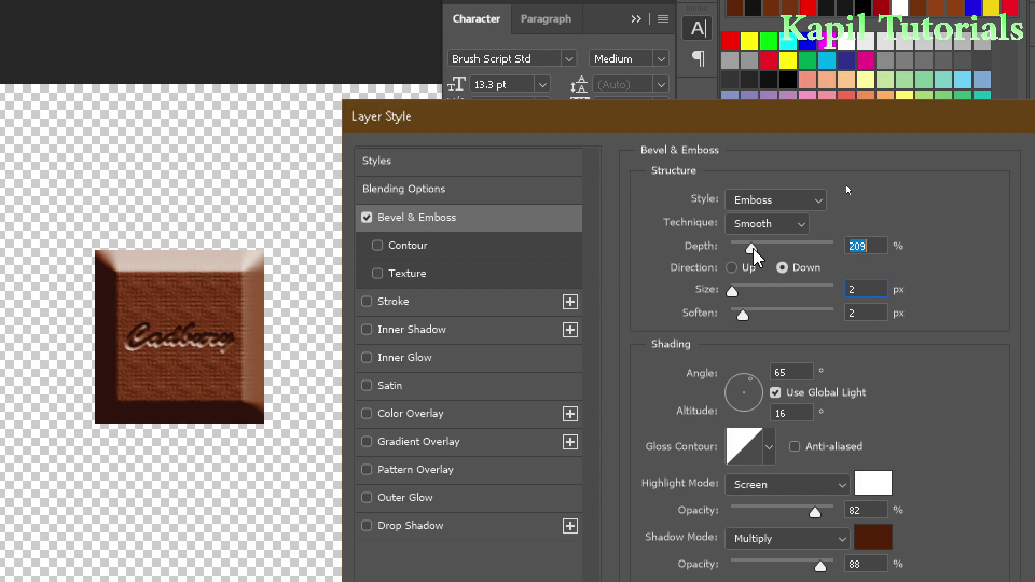
drag(742, 315, 730, 318)
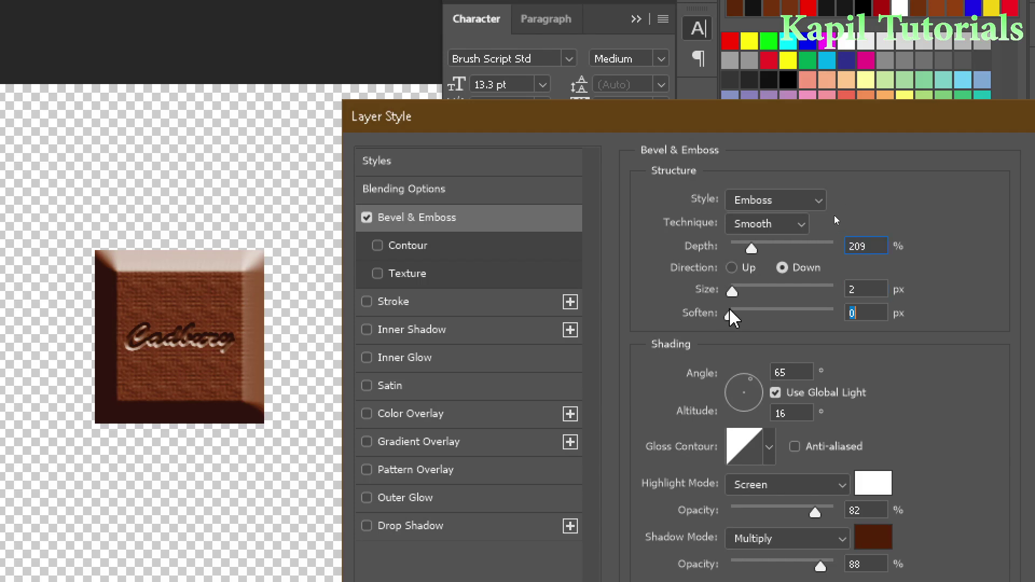
click(861, 309)
text(1)
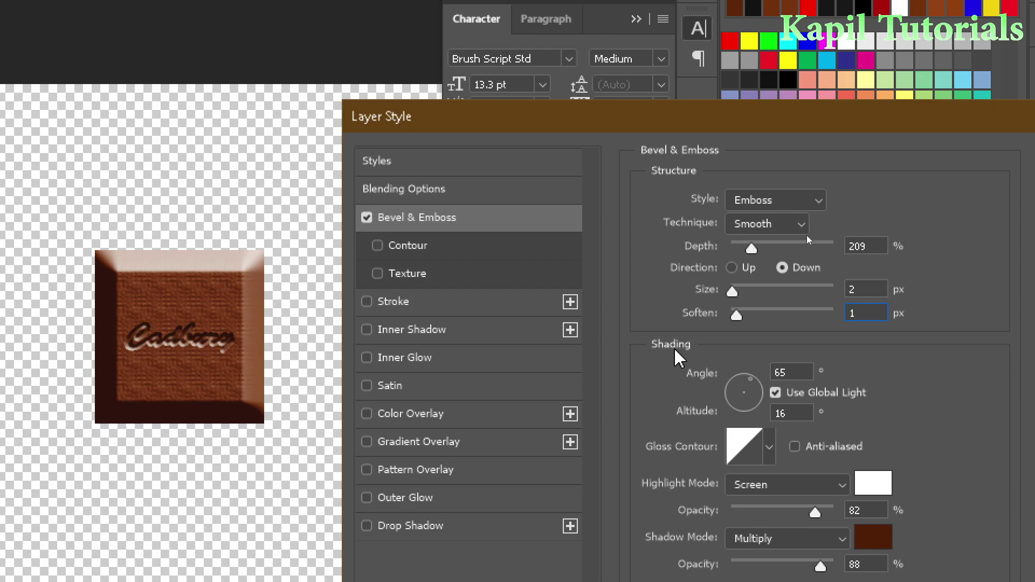
drag(716, 115, 713, 73)
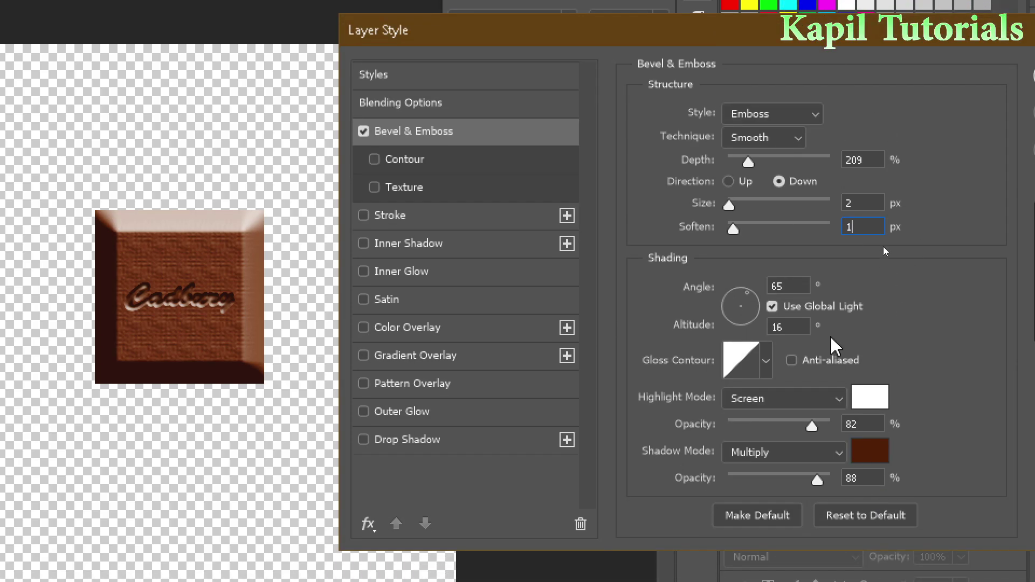
Turn off Use Global Light and set the emboss to Depth 126% and Size 1 px
click(771, 307)
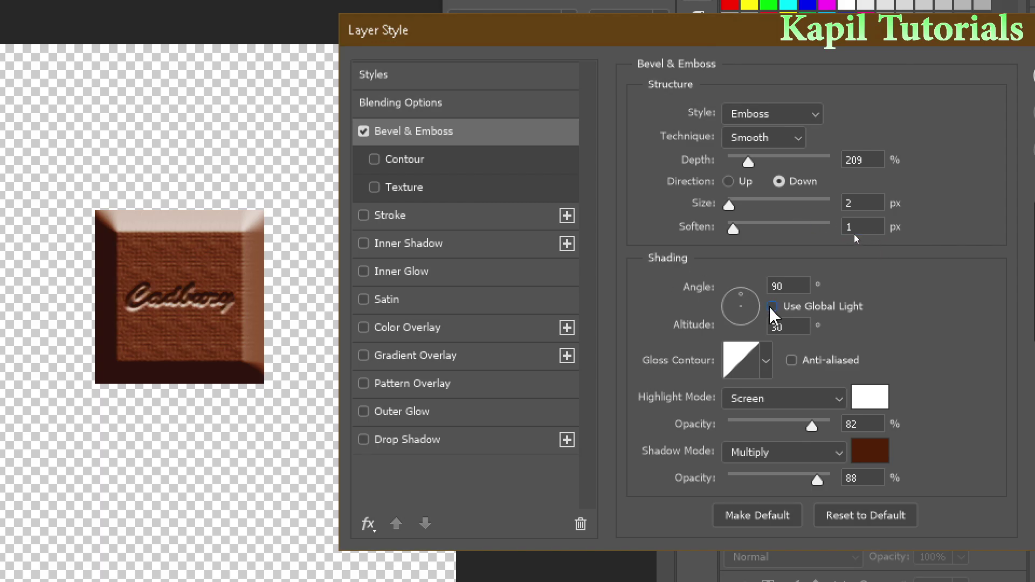
click(771, 307)
click(772, 307)
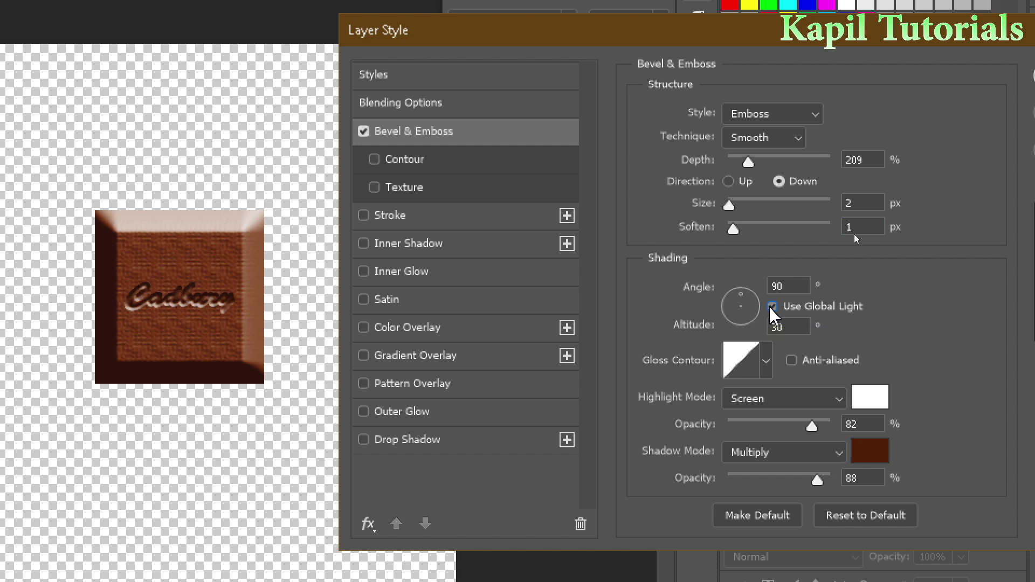
click(772, 307)
click(772, 308)
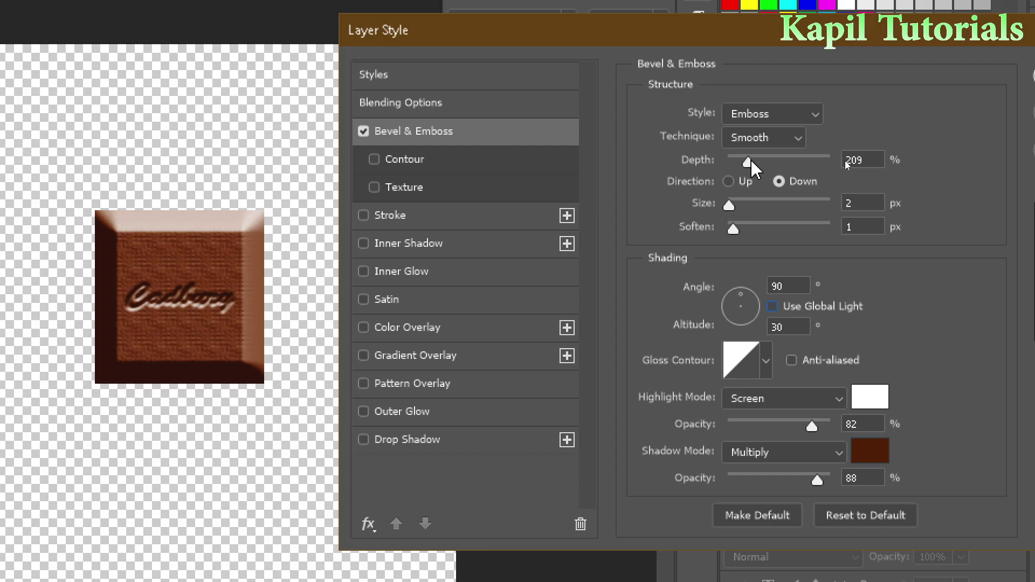
drag(750, 159, 741, 163)
click(843, 200)
text(1)
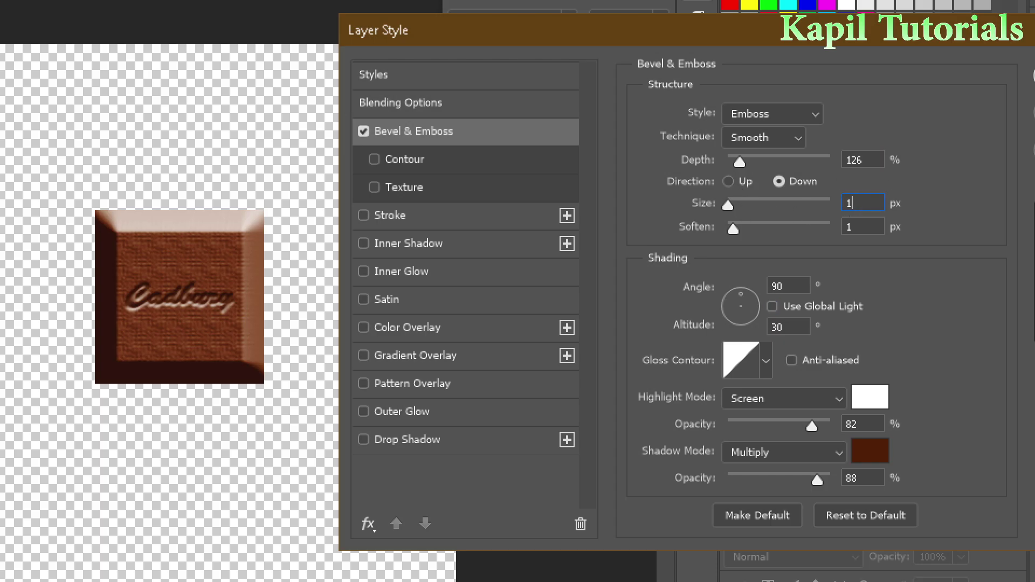
click(864, 227)
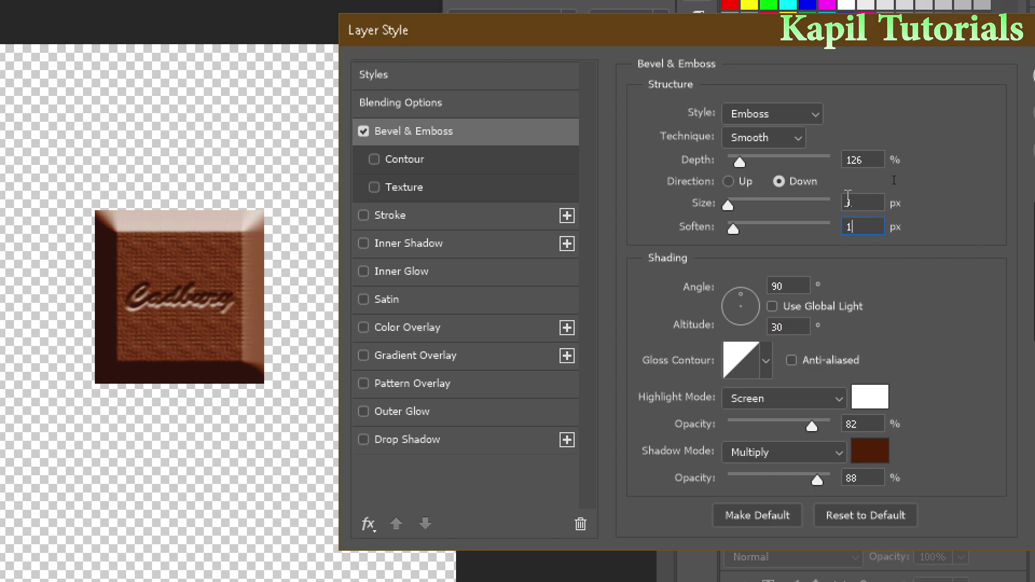
drag(733, 203, 728, 203)
click(730, 205)
Set the emboss lighting to Angle 61° and Altitude 10°
drag(743, 296, 746, 297)
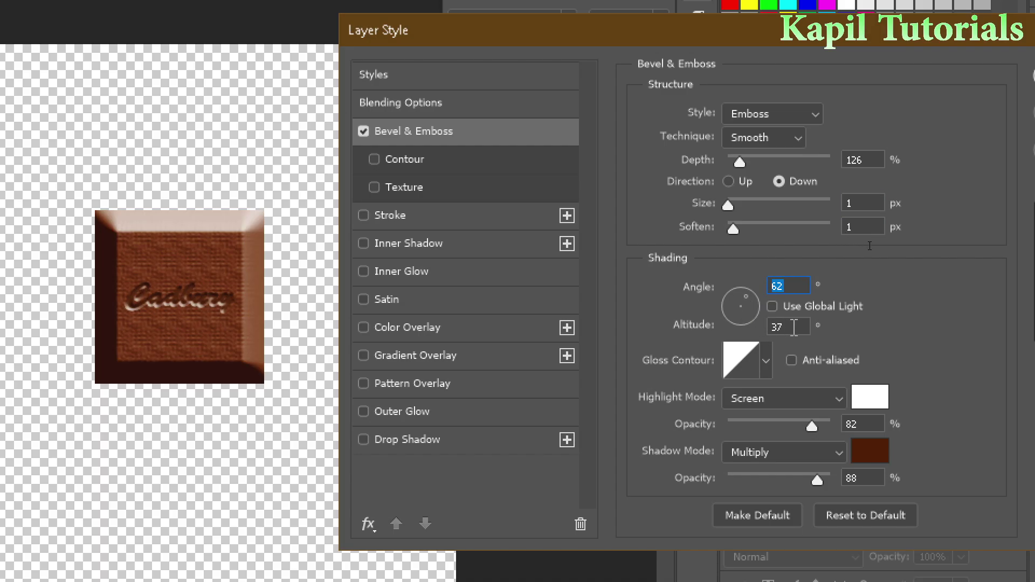
key(Tab)
text(30)
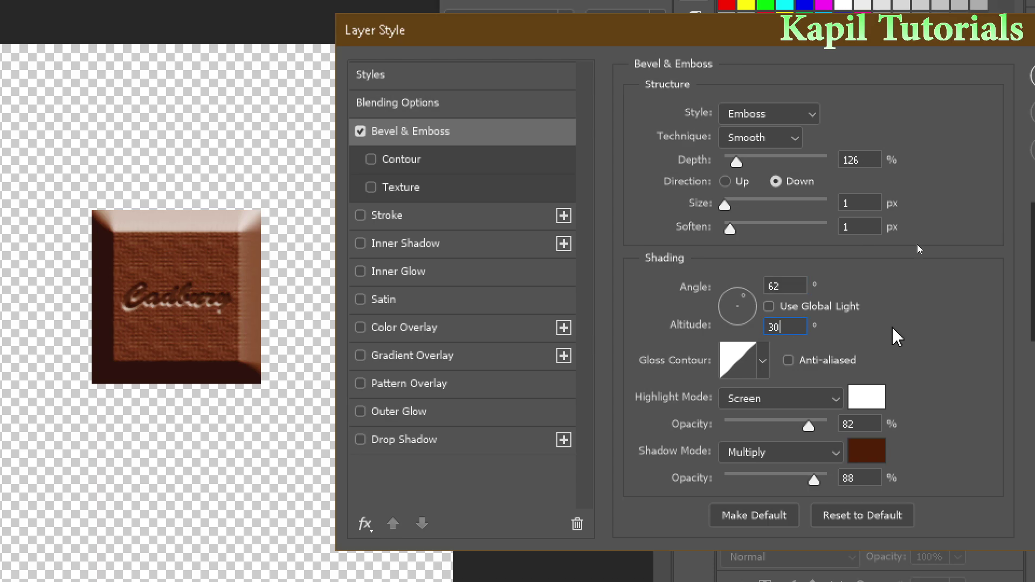
double_click(774, 326)
drag(739, 316, 744, 292)
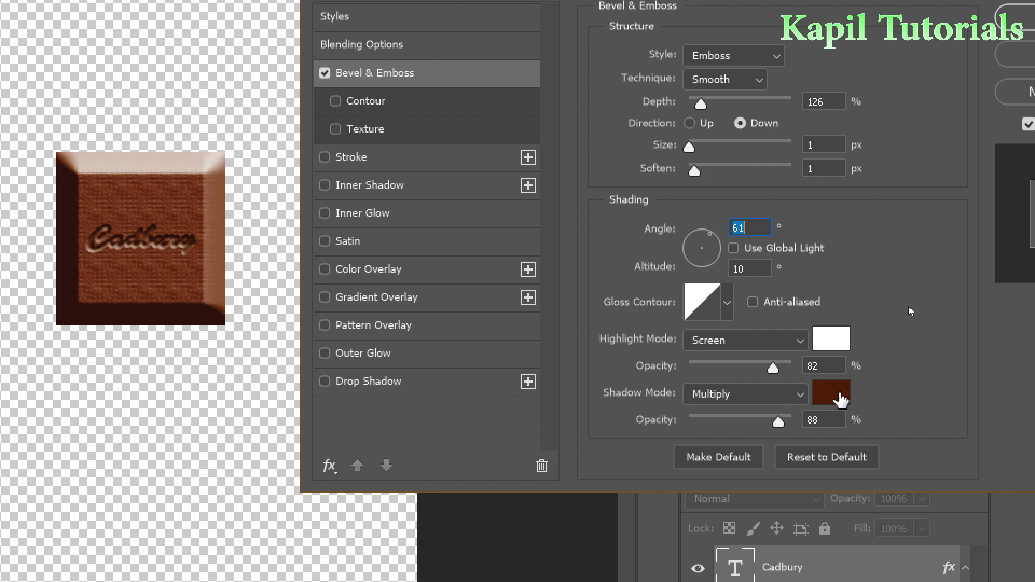
Give the emboss shadow a dark brown colour at 85% opacity and commit the style
click(837, 396)
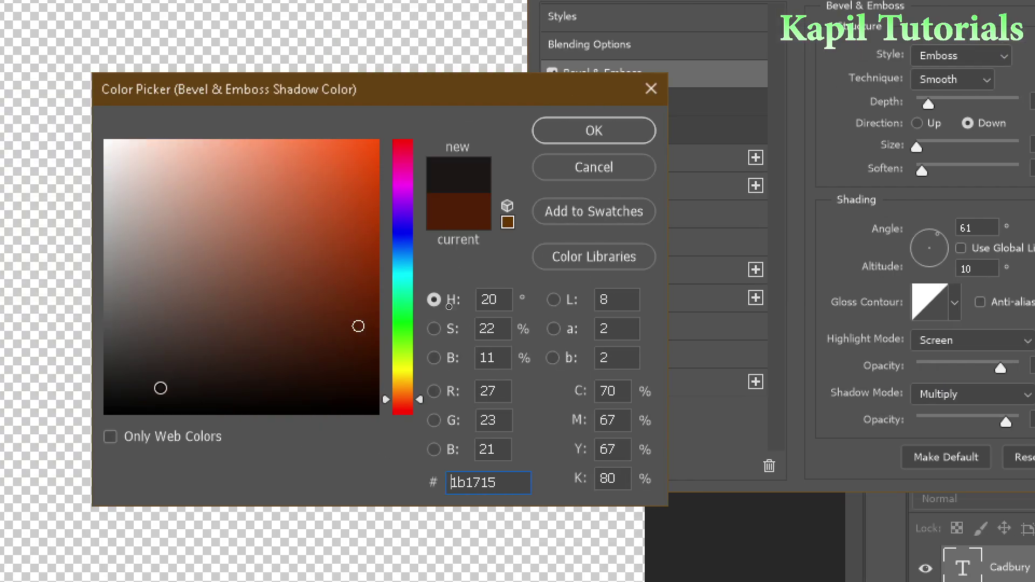
click(121, 404)
click(638, 134)
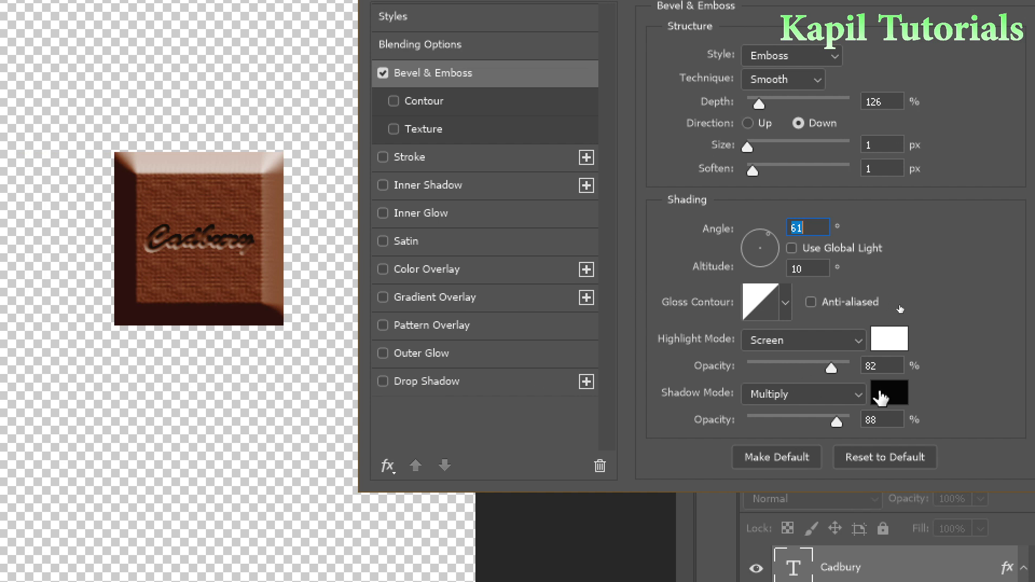
click(880, 396)
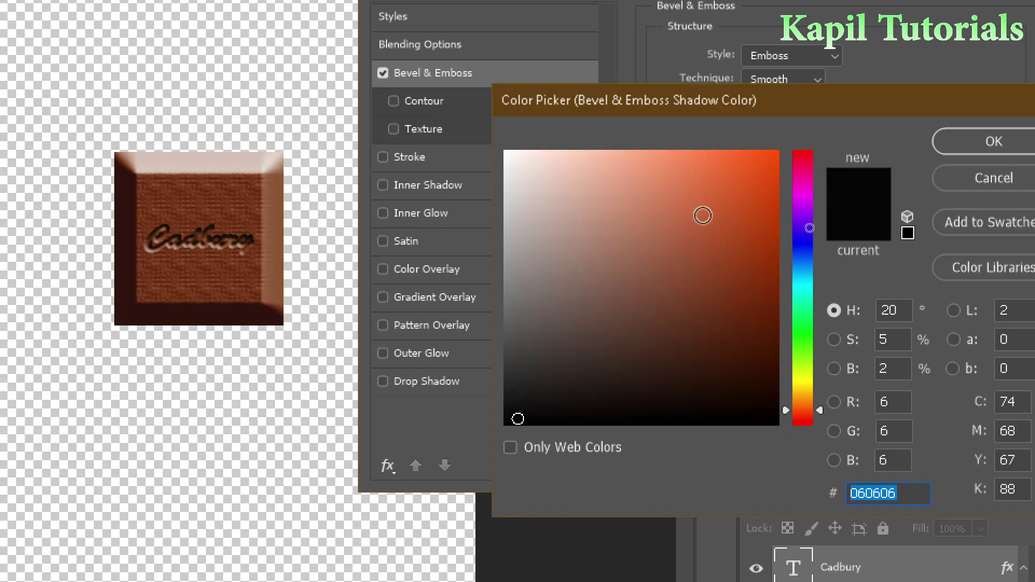
drag(756, 380, 771, 293)
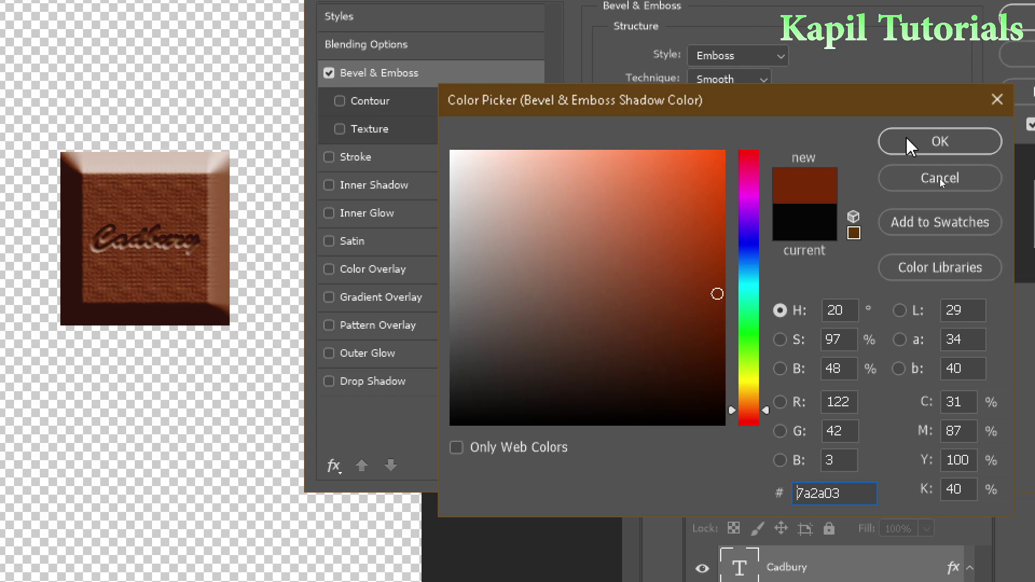
click(993, 141)
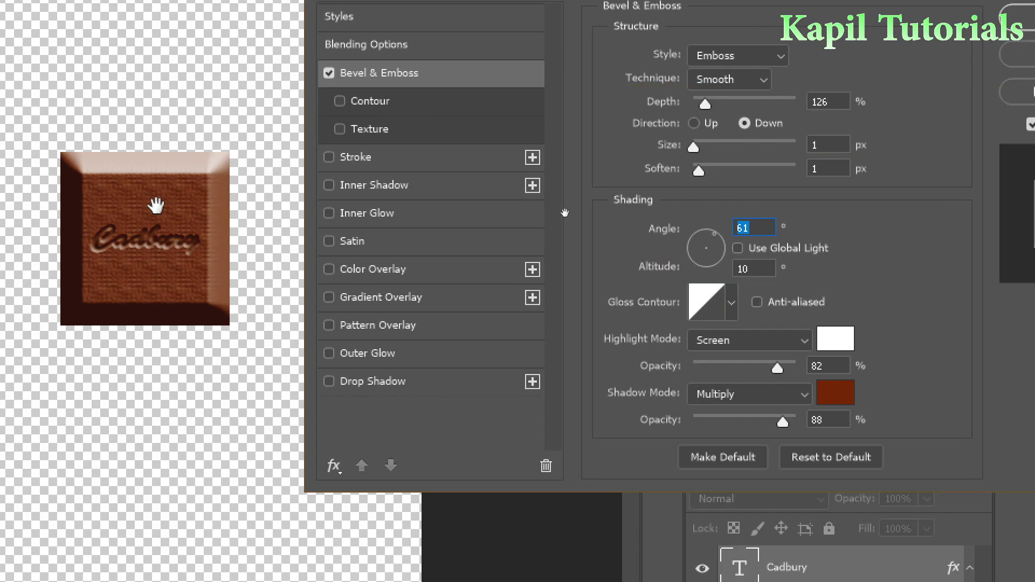
mouse_move(782, 422)
mouse_down()
mouse_move(706, 422)
mouse_move(782, 430)
mouse_up()
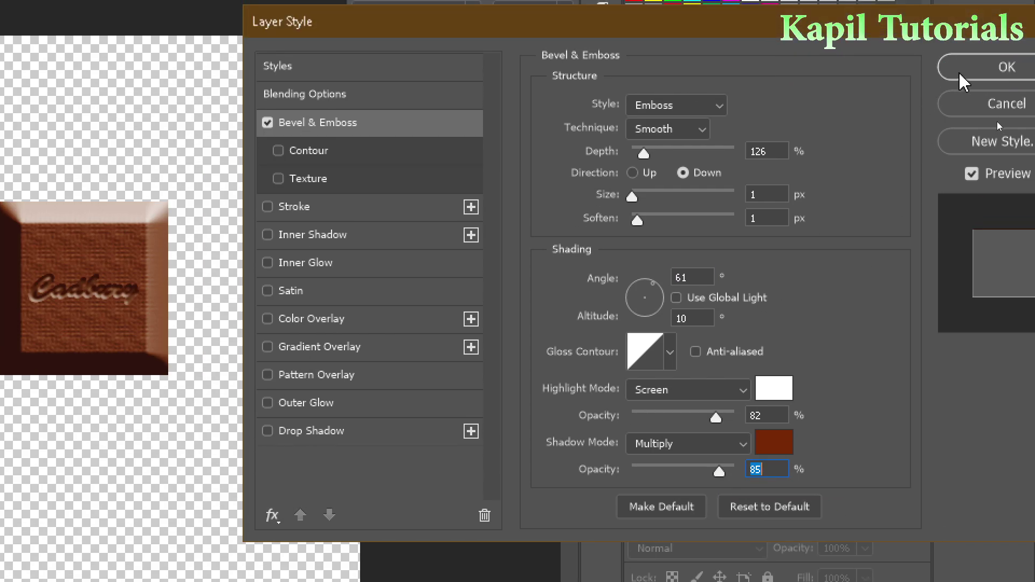
click(986, 70)
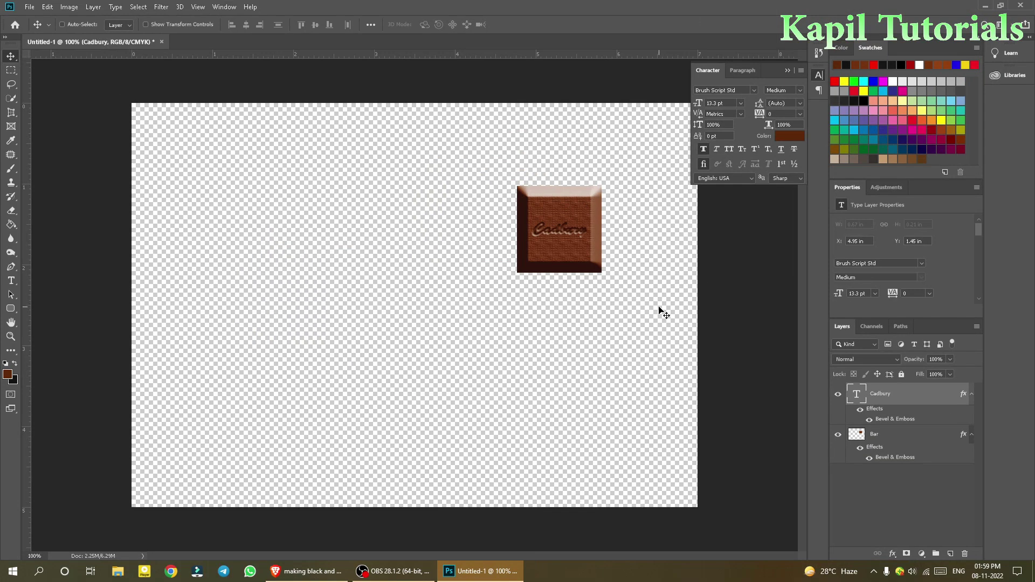
Rotate the Cadbury text to about -33.4° so it runs diagonally across the square
key(ctrl)
key(ctrl+t)
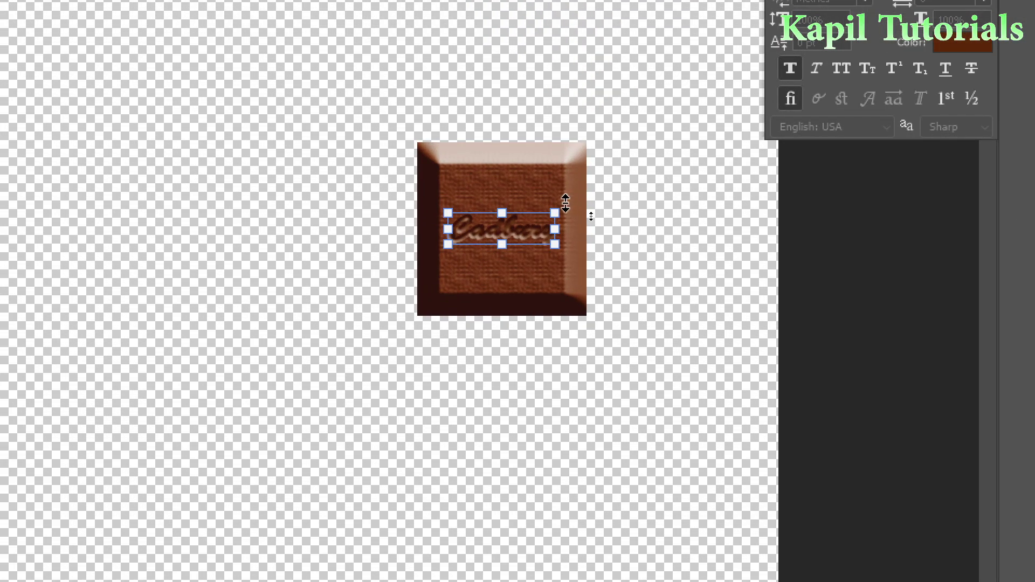
drag(572, 197, 552, 156)
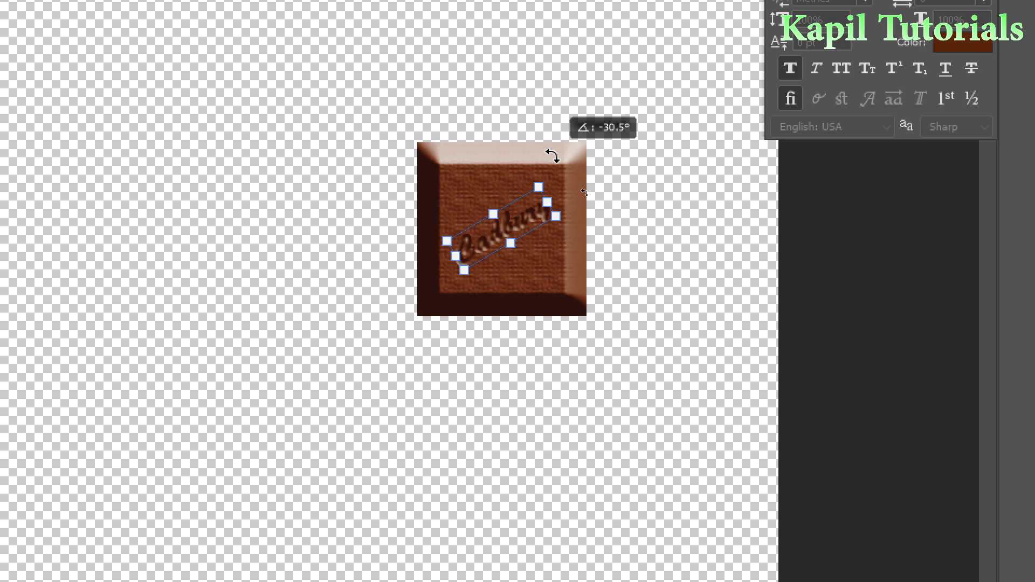
drag(552, 155, 548, 152)
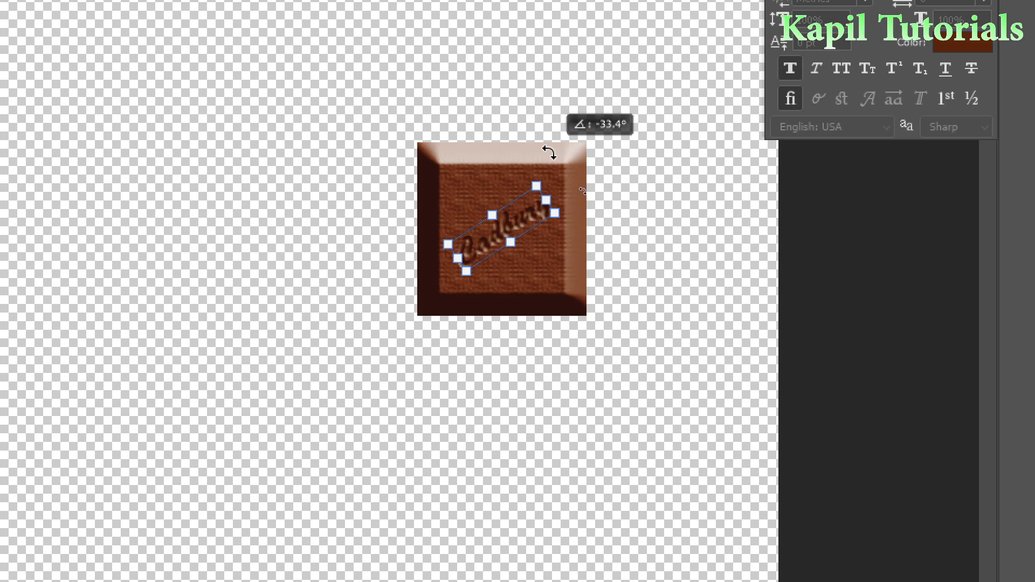
drag(549, 153, 546, 151)
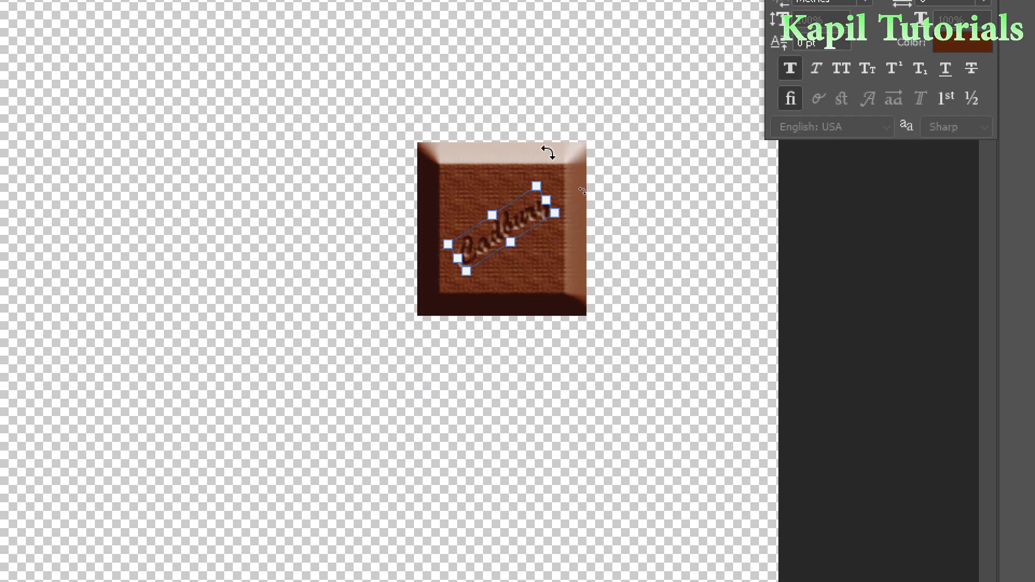
key(Return)
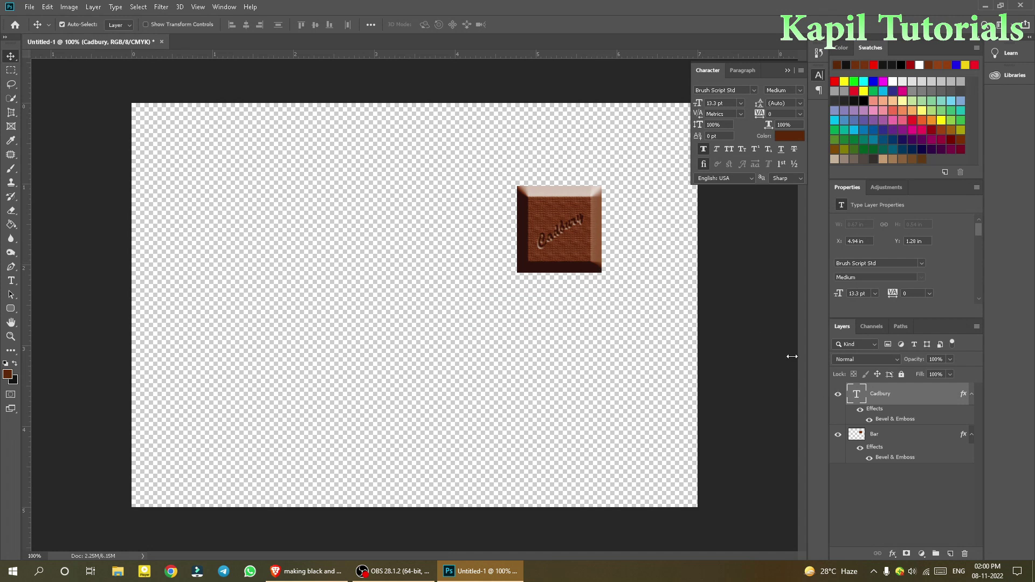
Select the Bar layer with Cadbury and move both to the canvas's upper left
drag(566, 235, 475, 235)
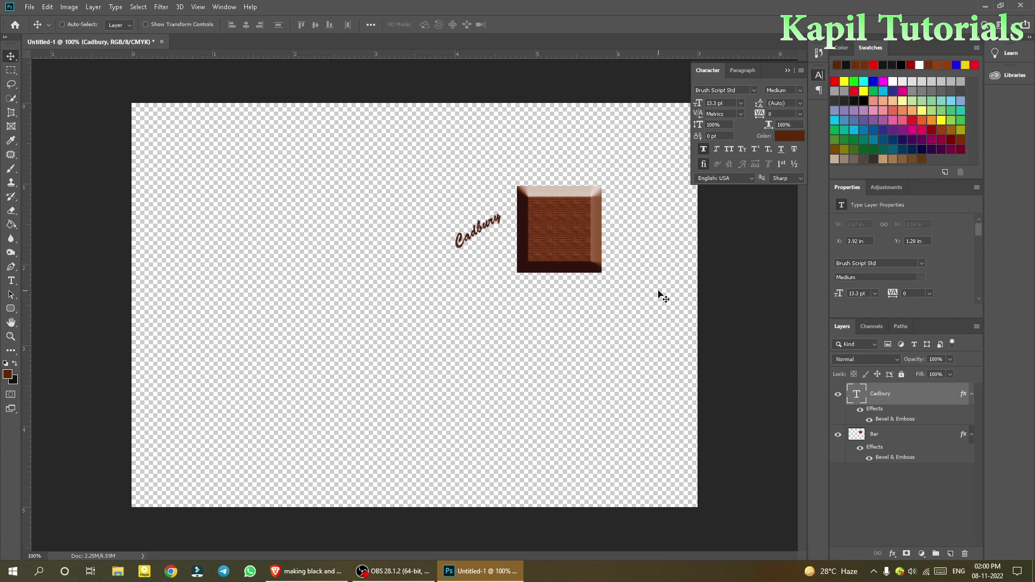
key(ctrl+z)
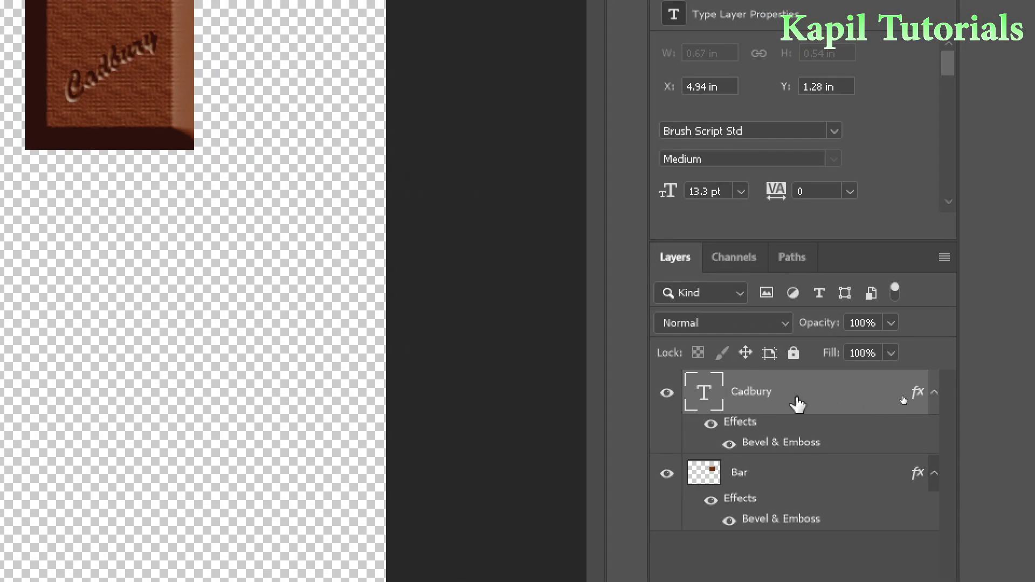
shift+click(765, 476)
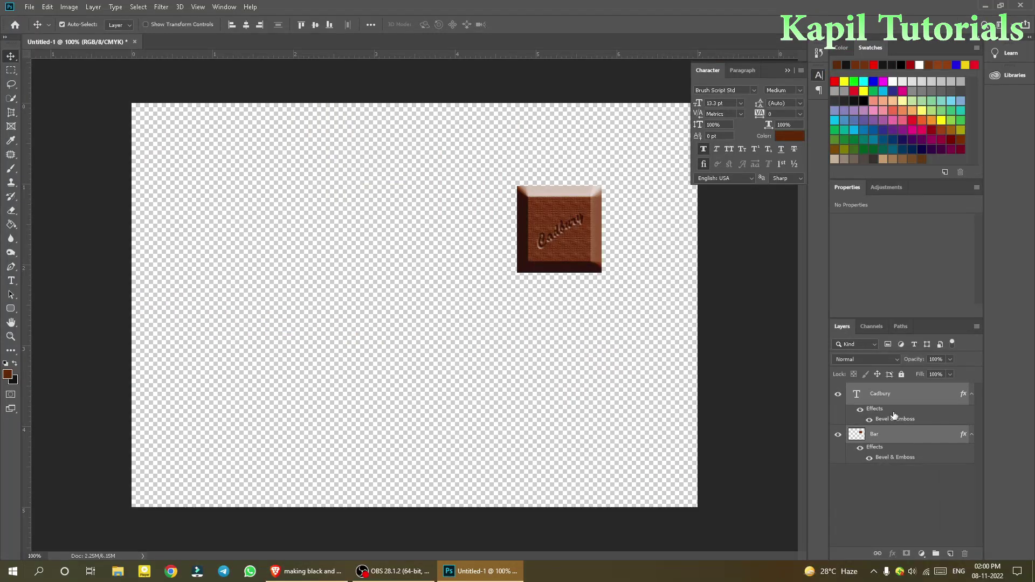
drag(554, 218, 214, 178)
Scale the chocolate square and its Cadbury text down to about 82%
key(ctrl+t)
drag(251, 222, 236, 206)
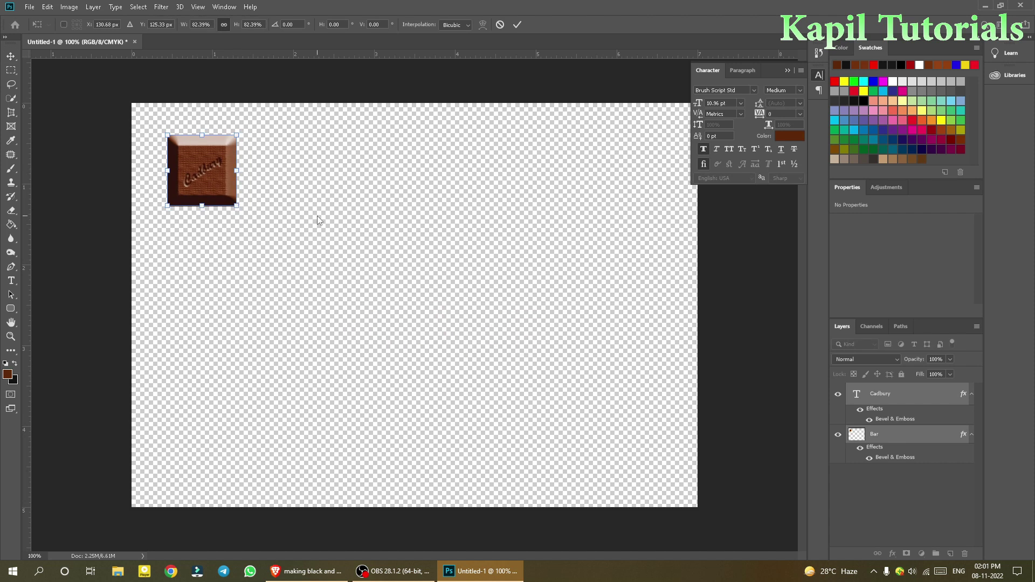
key(Return)
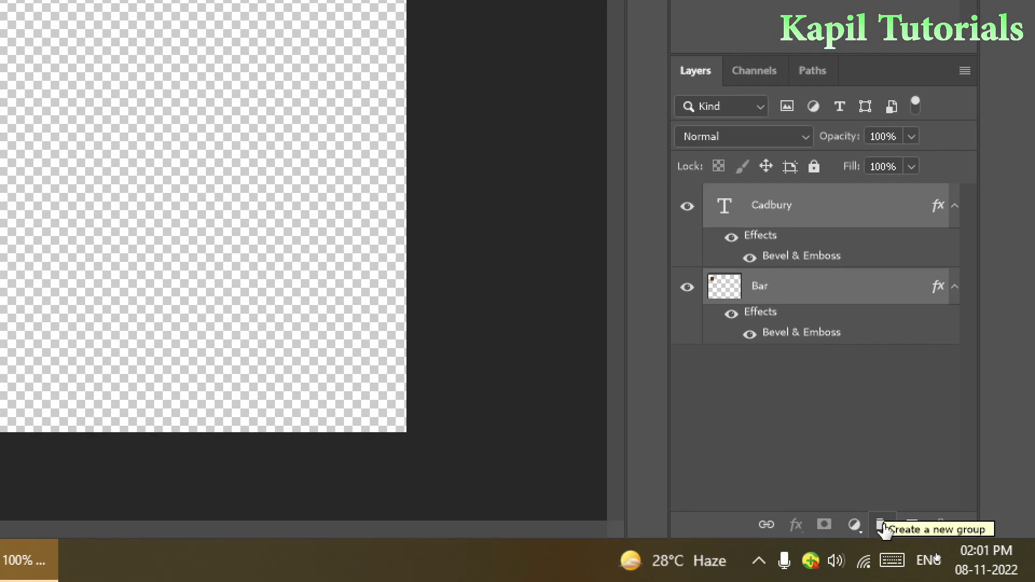
Group the Cadbury text and Bar layers and rename Group 1 to 'Chocolate', checking its contents
click(880, 525)
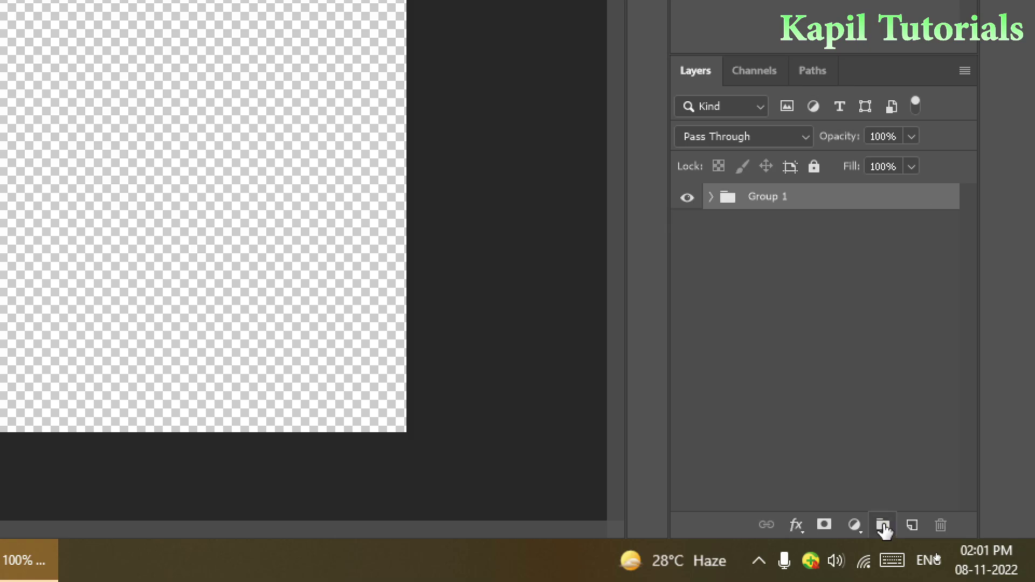
double_click(767, 198)
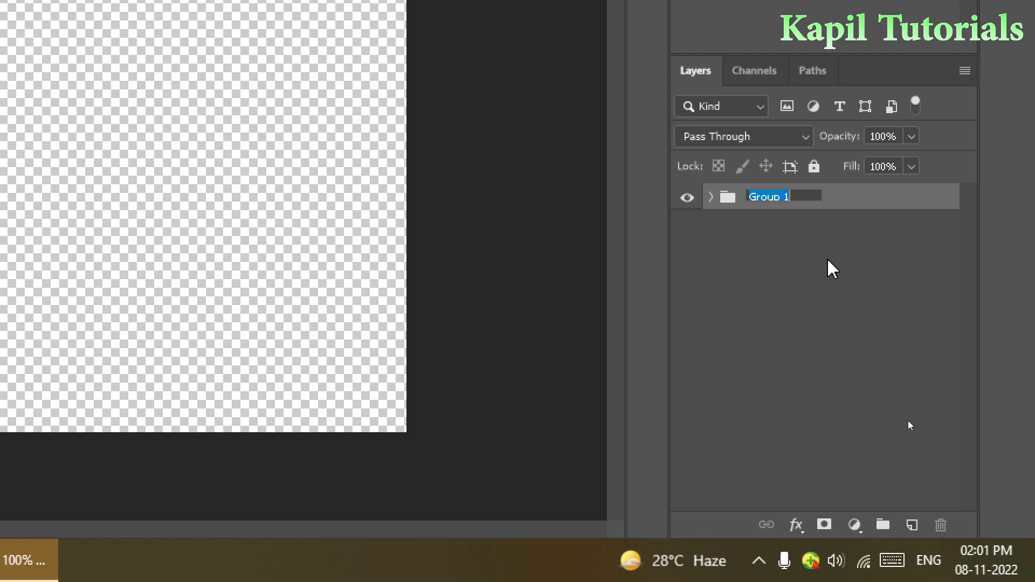
text(Chocolate)
key(Return)
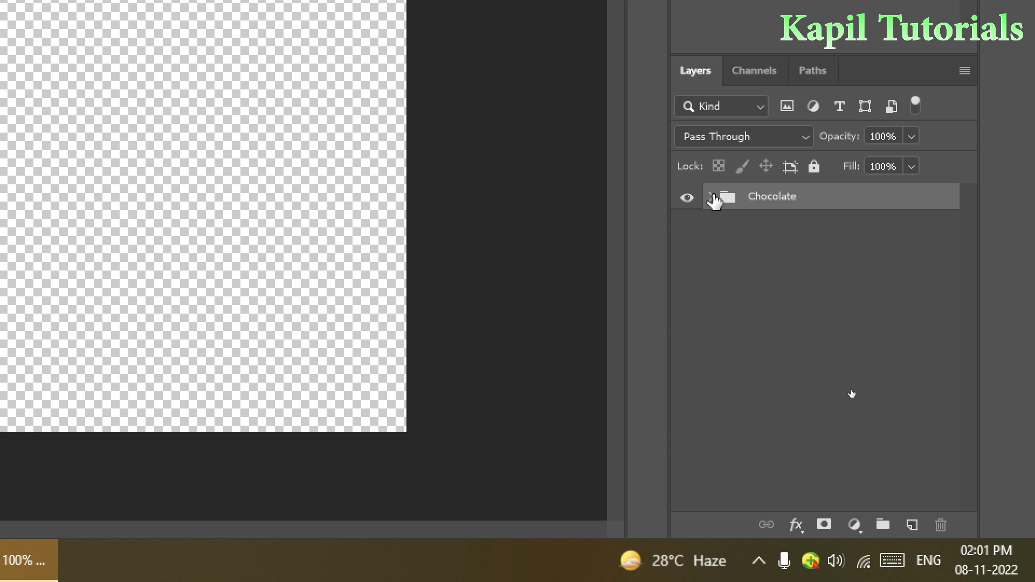
click(712, 197)
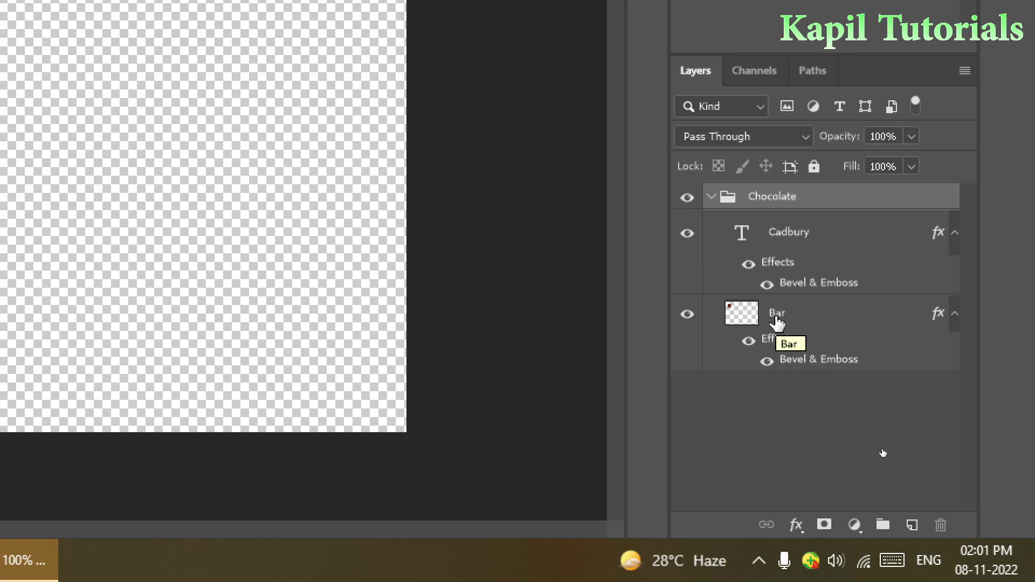
click(711, 196)
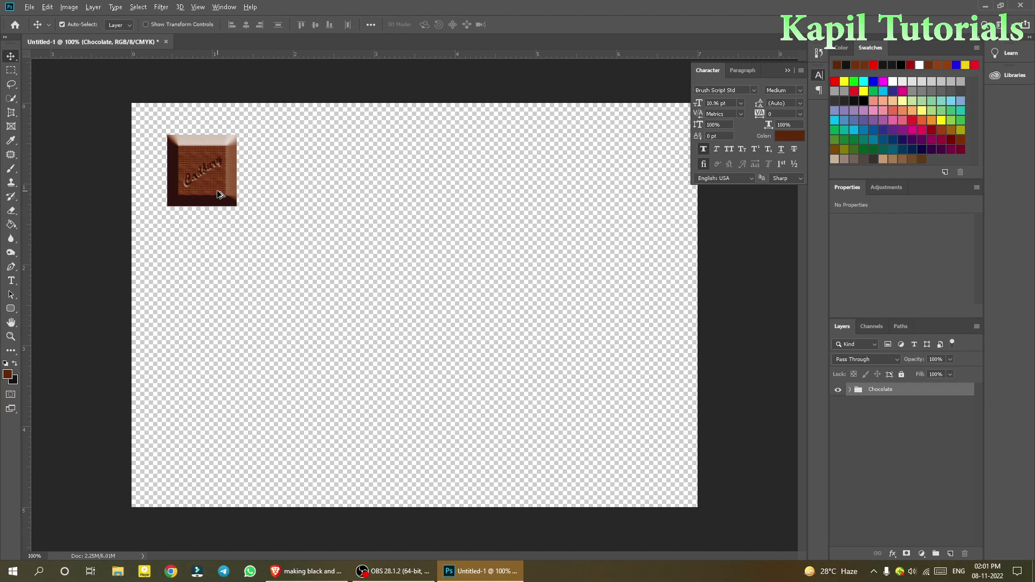
Delete a stray Cadbury text copy, then select the Cadbury and Bar layers together
drag(199, 182, 257, 187)
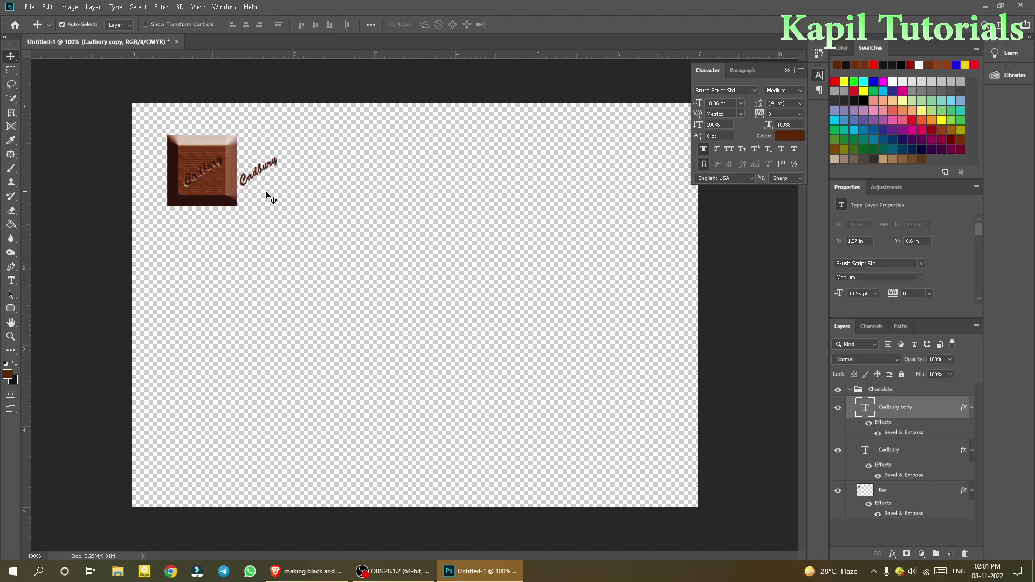
key(Delete)
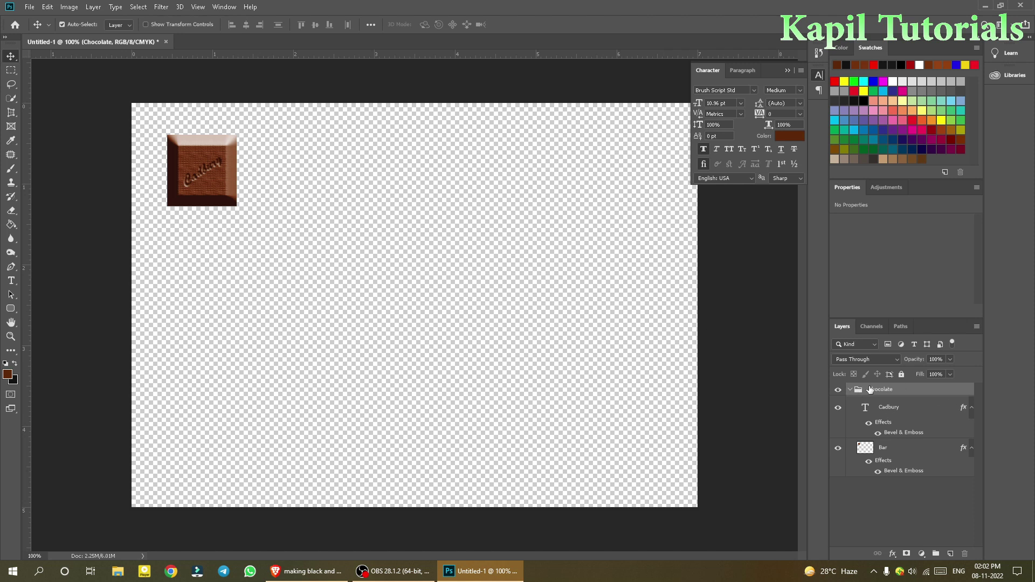
click(897, 411)
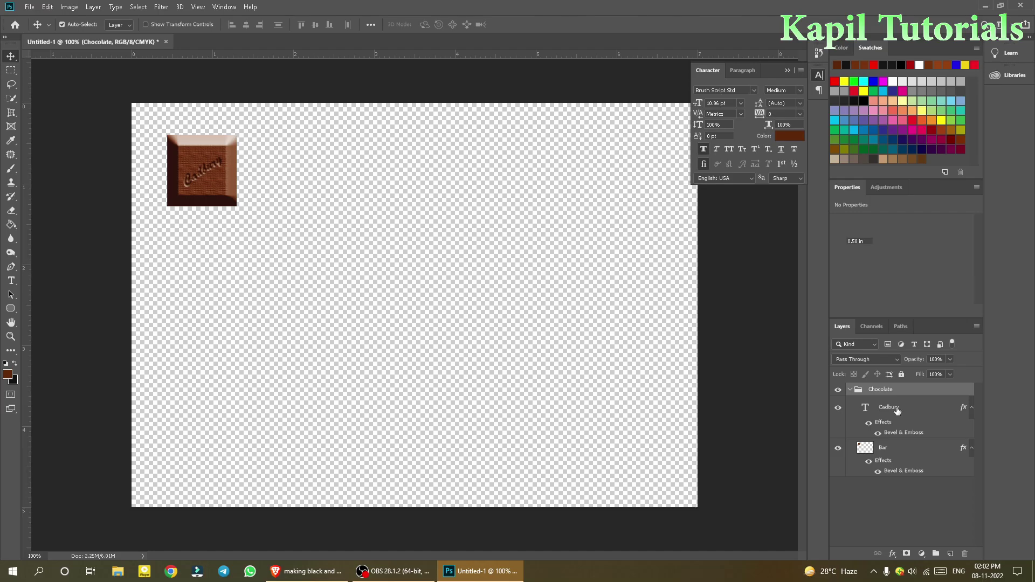
shift+click(883, 449)
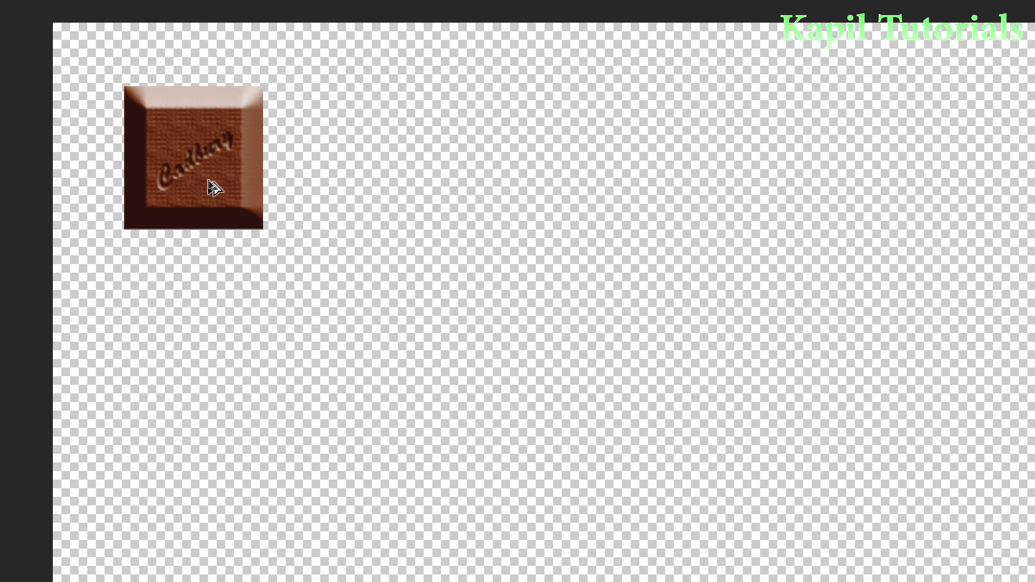
Alt-drag copies of the chocolate piece into a two-column, five-row grid
drag(214, 187, 335, 458)
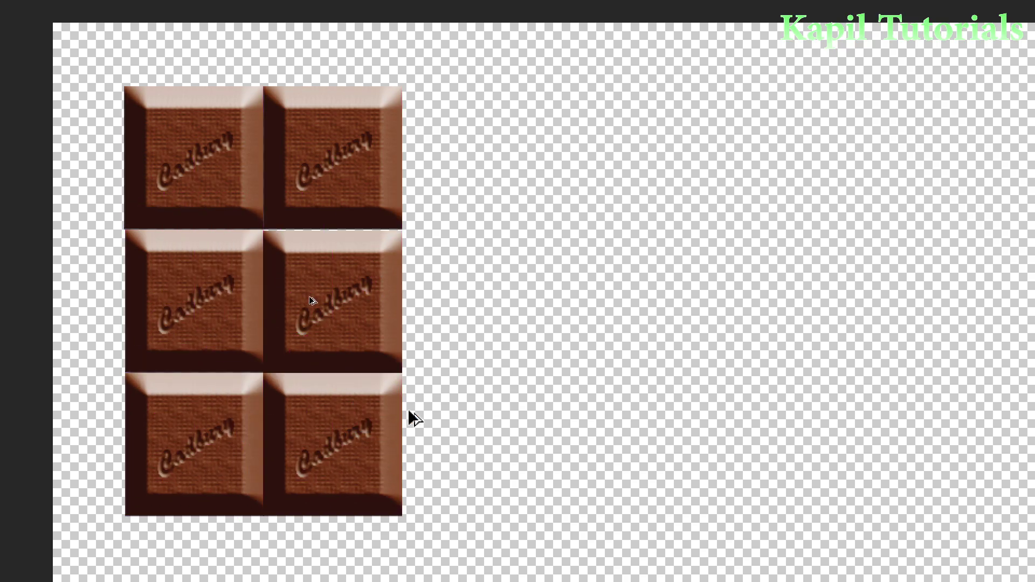
drag(252, 399, 251, 543)
drag(215, 581, 336, 581)
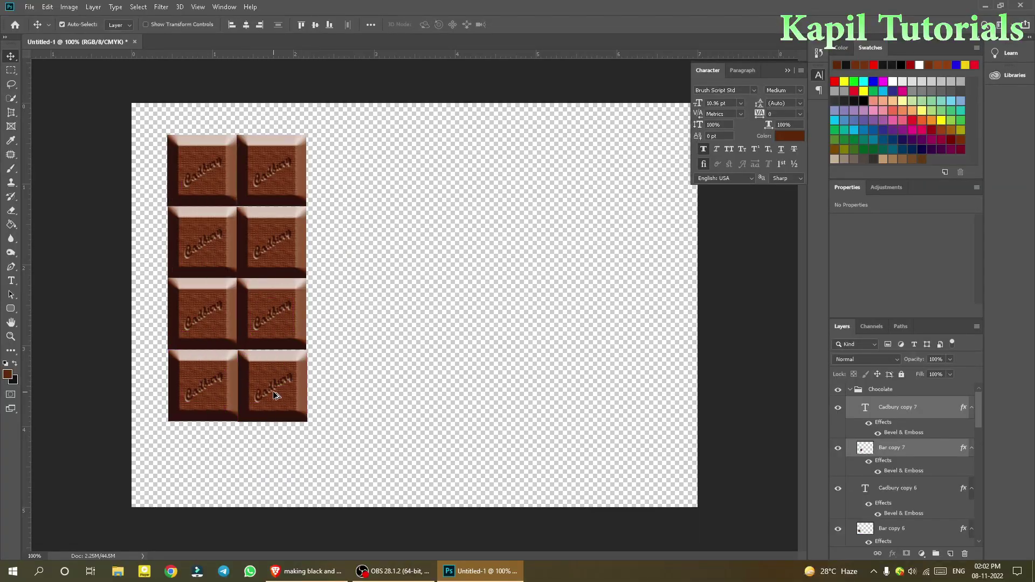
drag(274, 395, 275, 468)
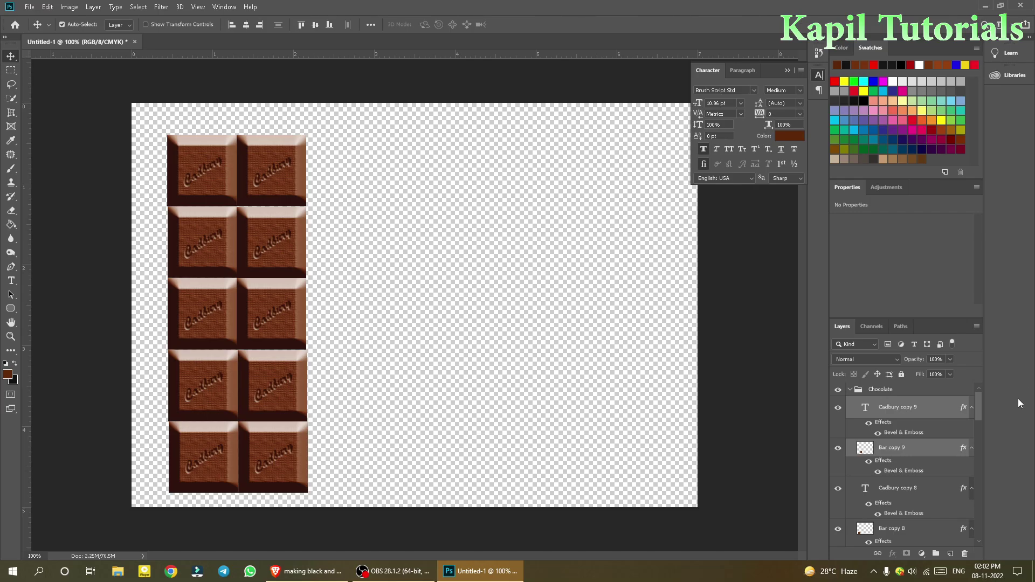
Collapse the Chocolate group so only the group shows in the Layers panel
key(ctrl)
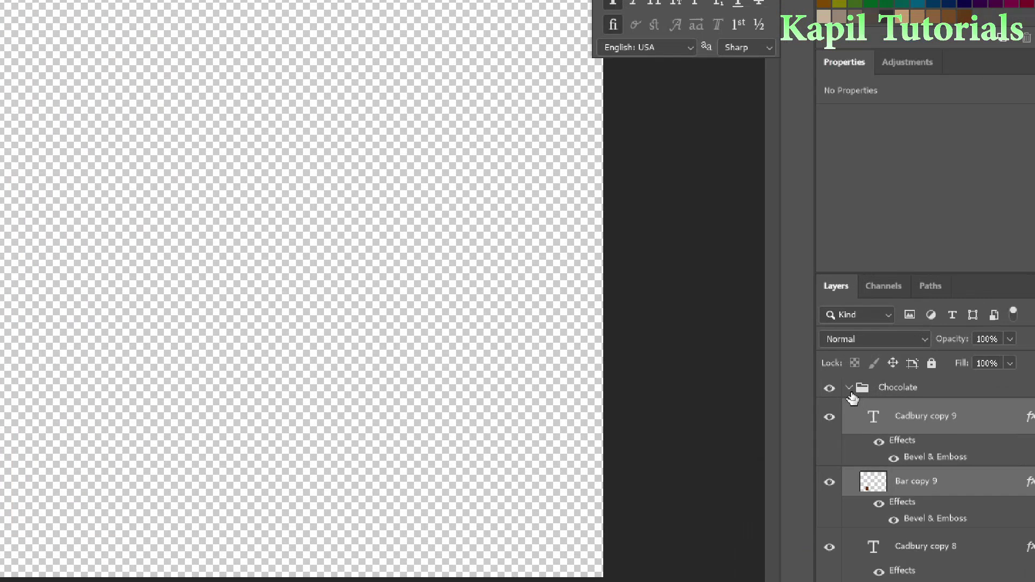
click(850, 390)
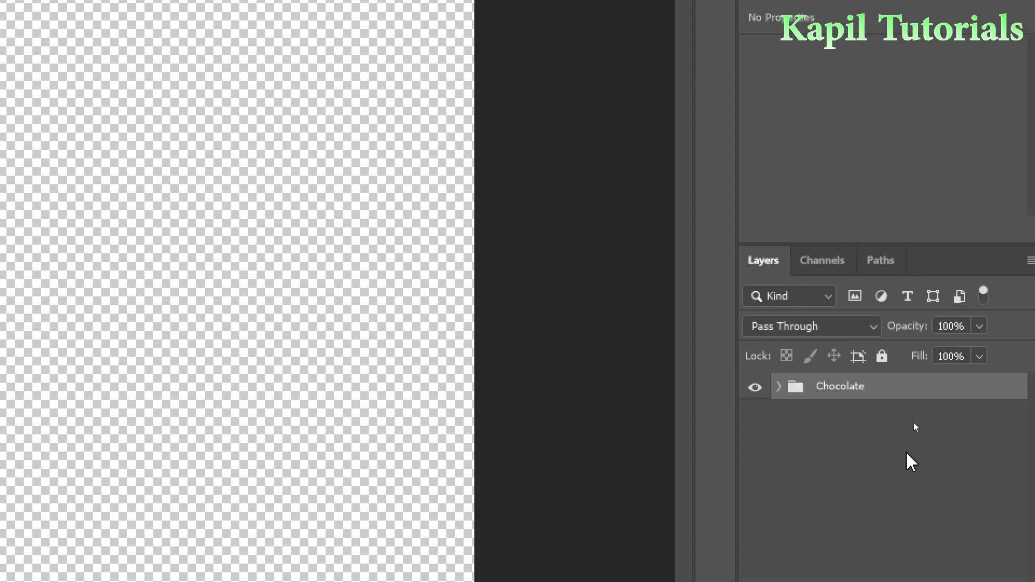